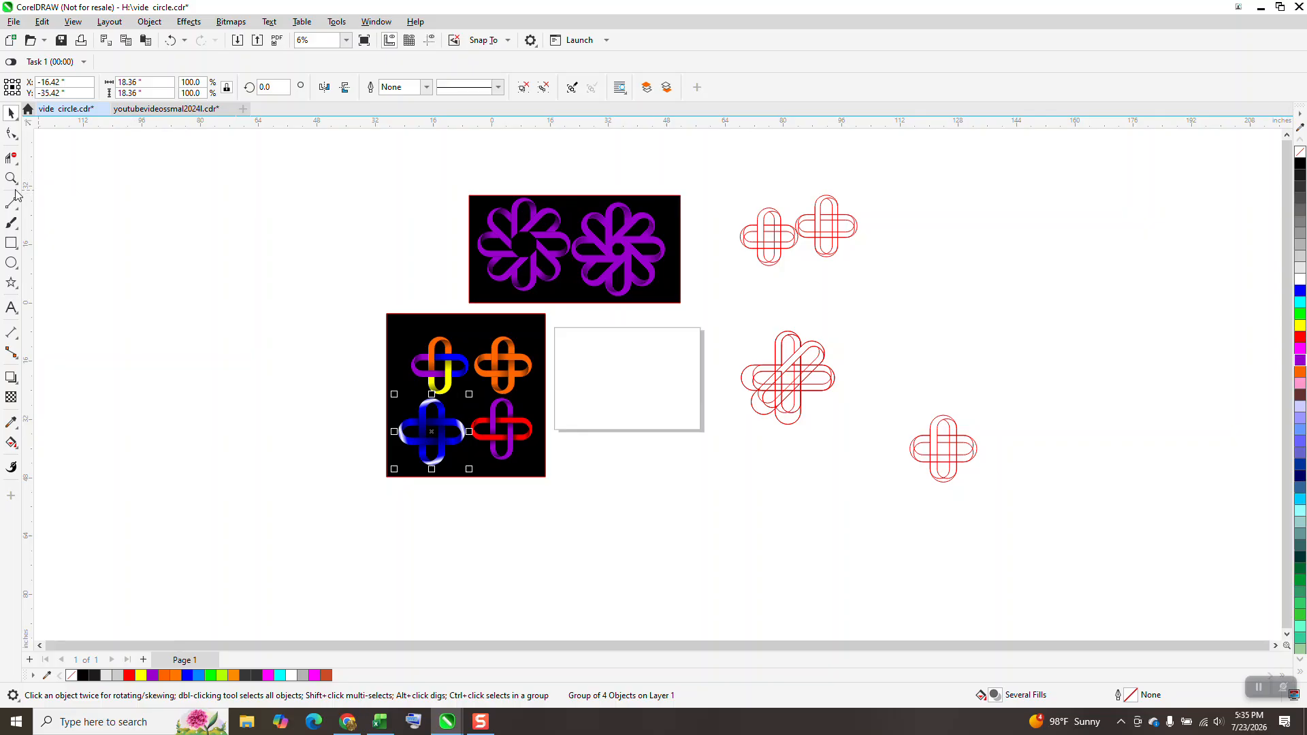
Draw a rectangle about 16.87 by 4.19 inches on the blank page and centre it on the page.
click(11, 178)
drag(419, 191, 723, 310)
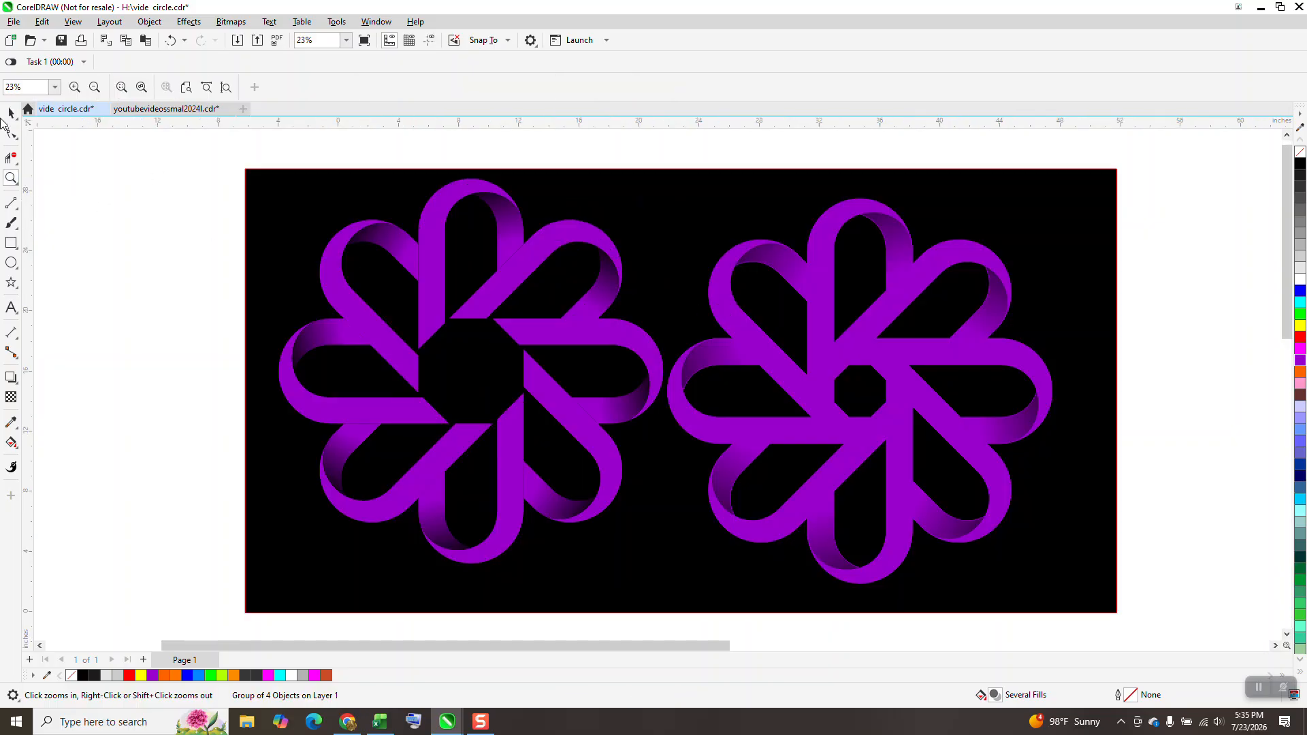
click(11, 113)
scroll(153, 135, down, 1)
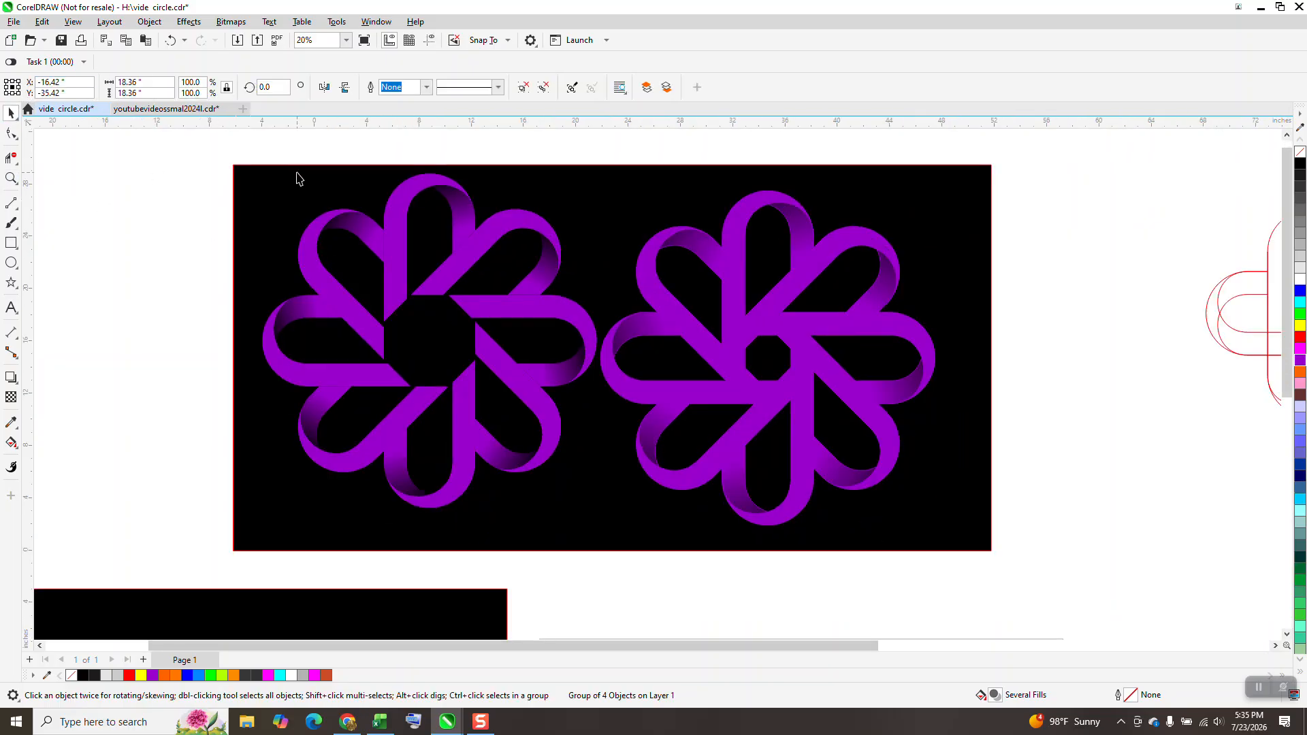
scroll(297, 178, down, 3)
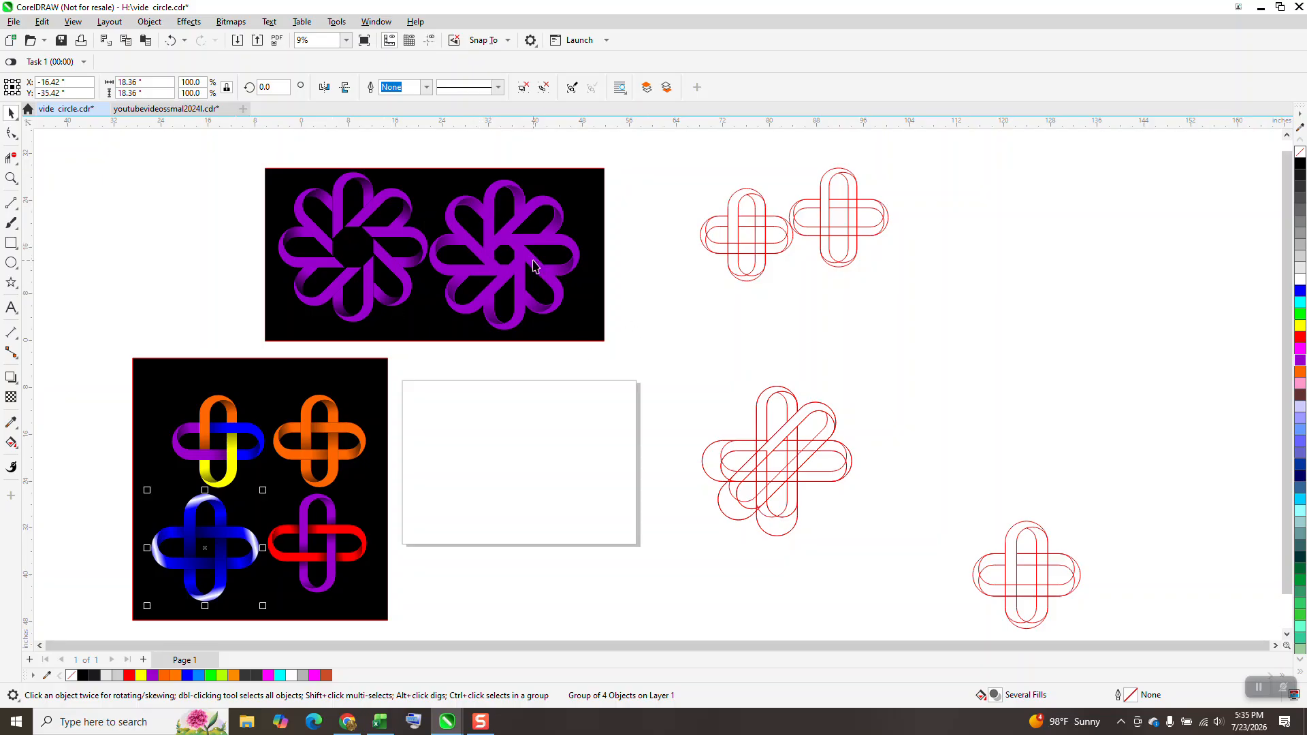
click(11, 243)
drag(478, 423, 576, 446)
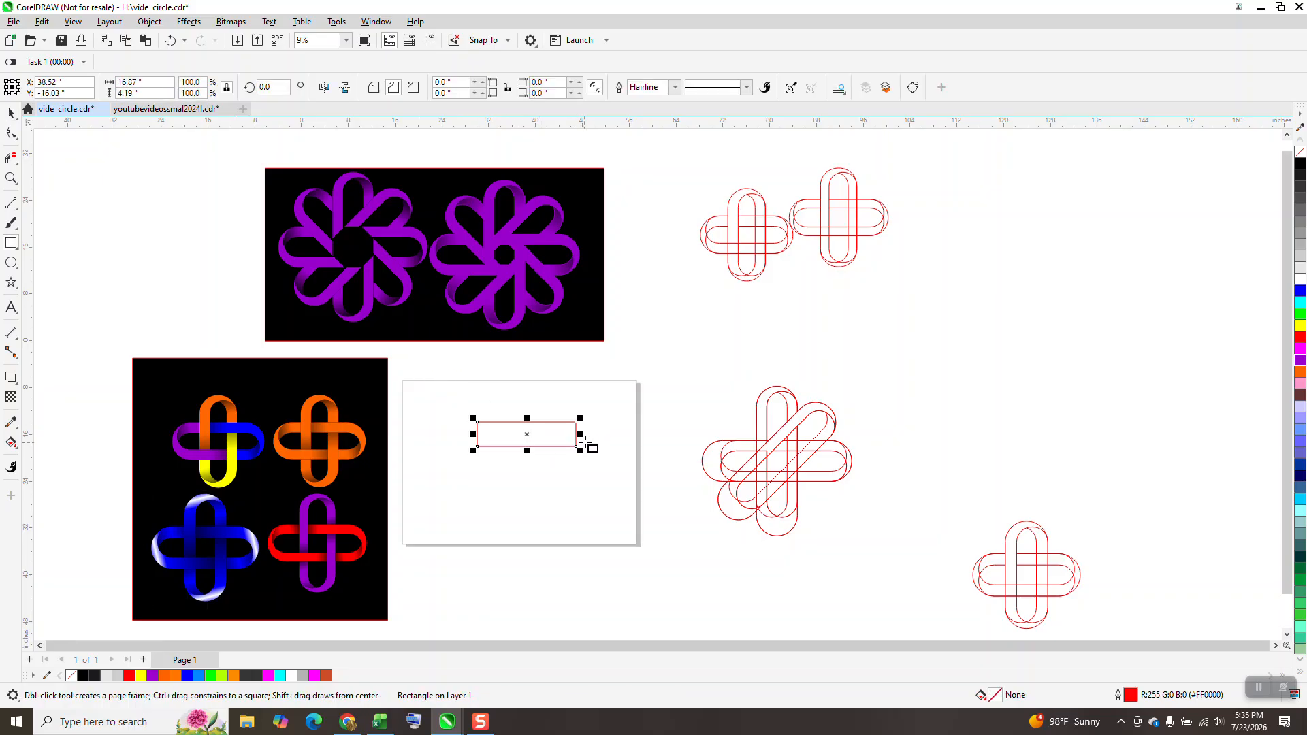
key(p)
Round all four corners of the rectangle fully, to a 2.09-inch radius, so that it becomes a slot shape.
click(11, 178)
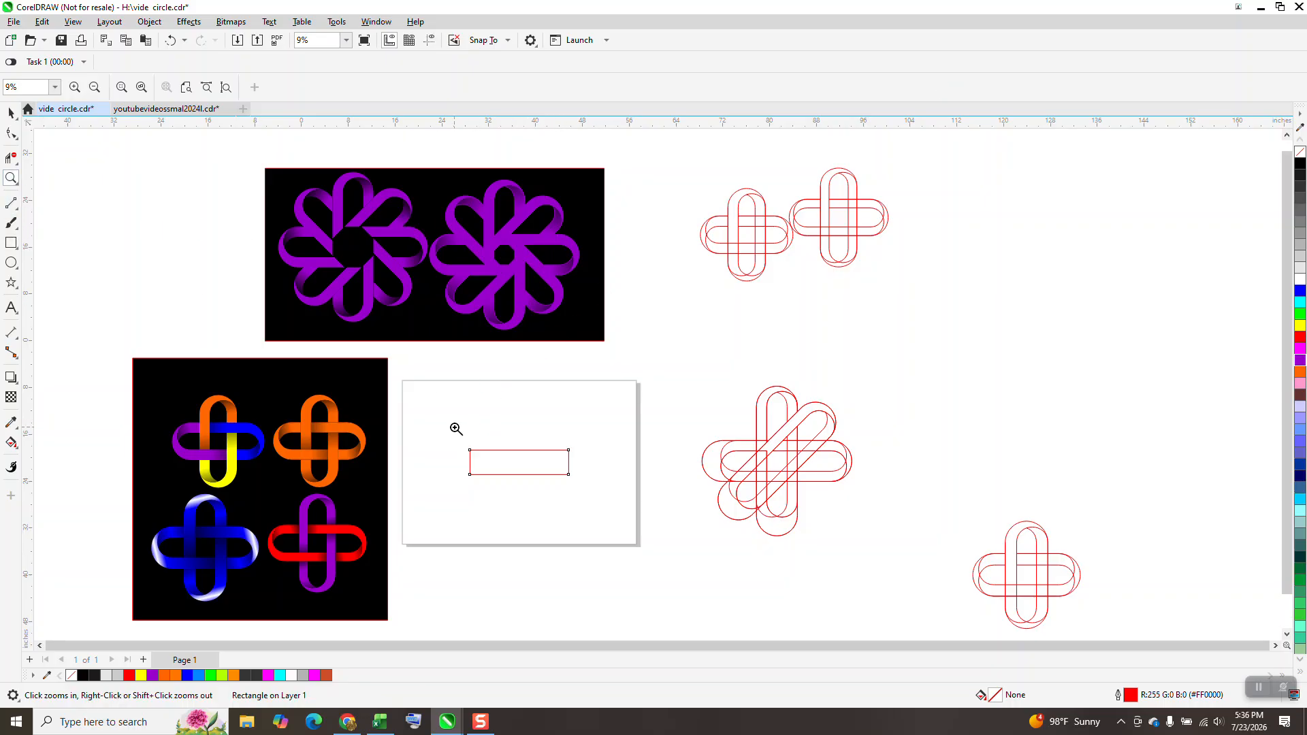
drag(458, 432, 611, 507)
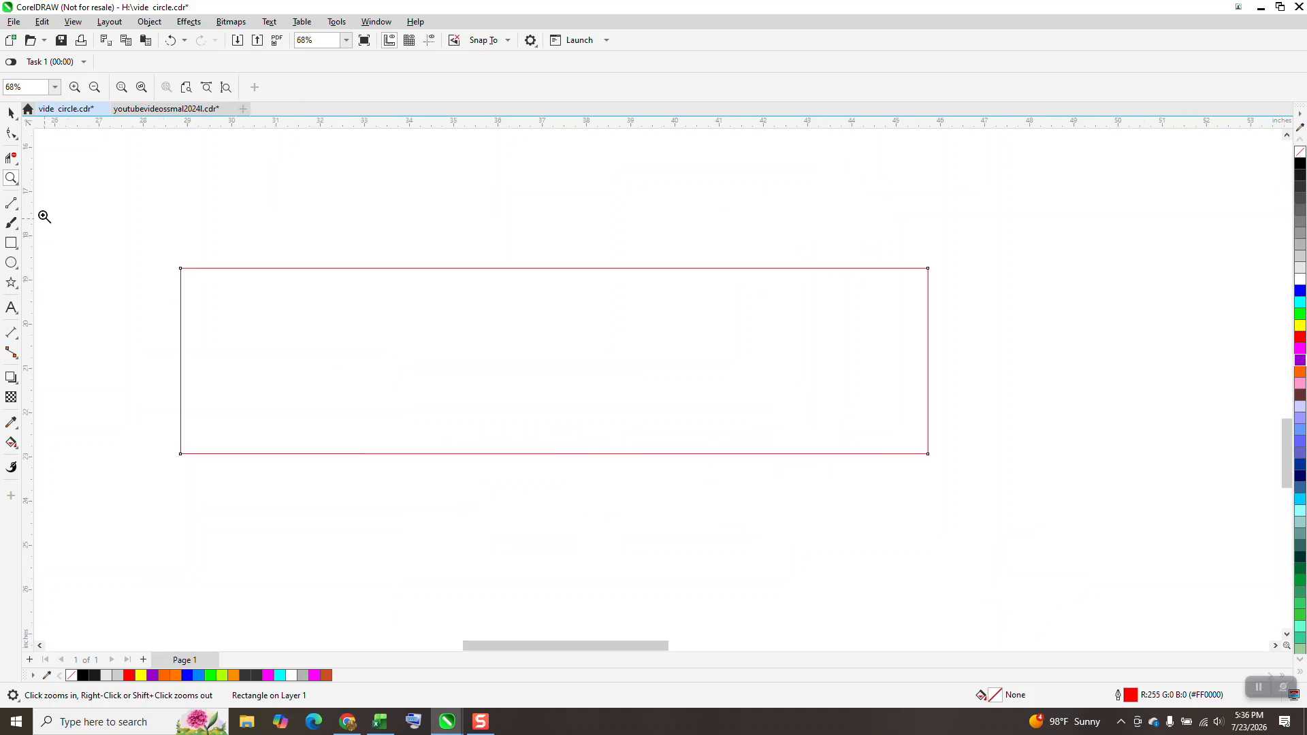
click(12, 134)
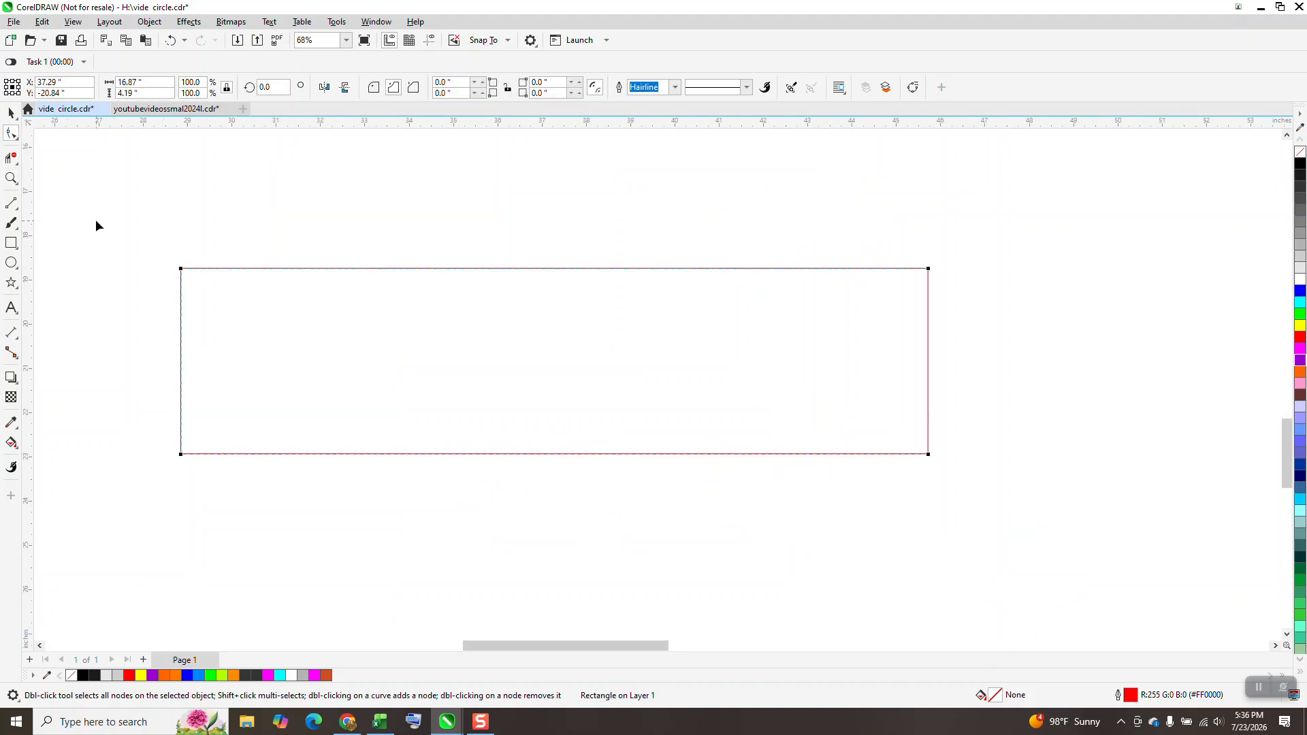
click(374, 87)
drag(185, 274, 597, 350)
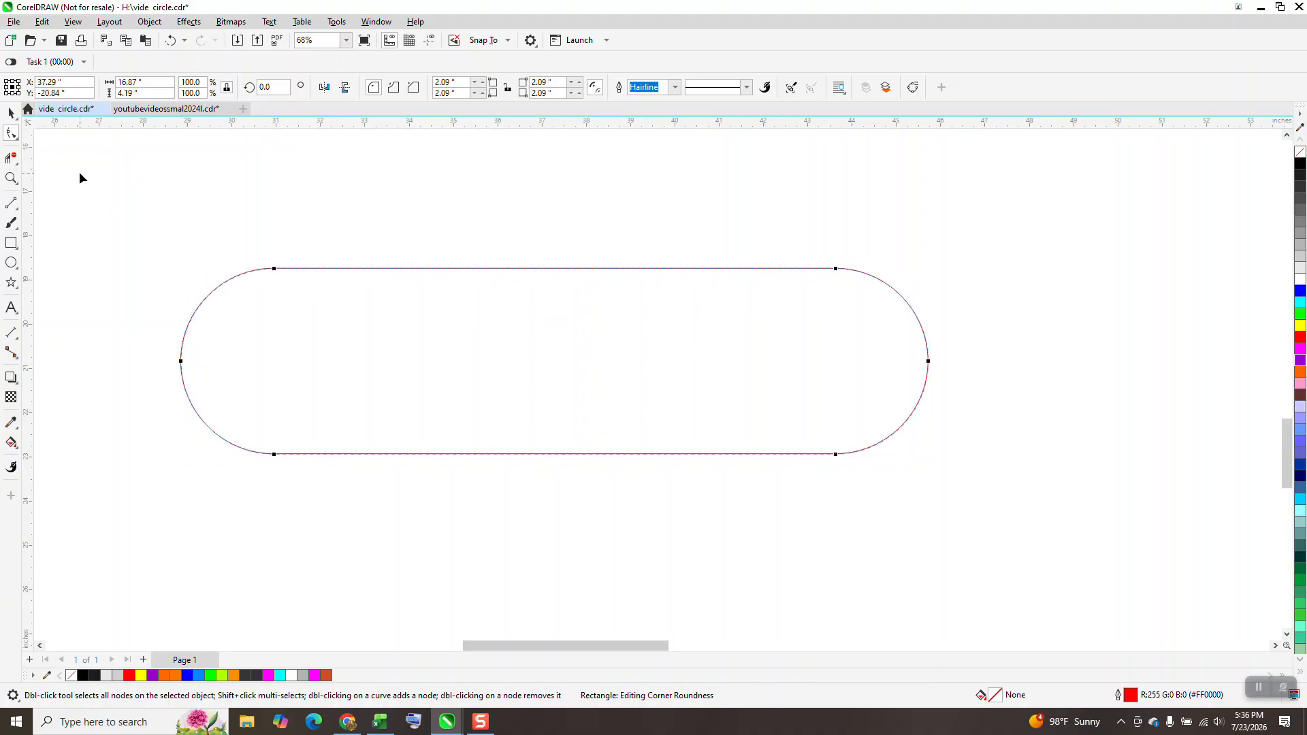
Convert the rounded rectangle to curves and delete the middle nodes at both of its rounded ends.
click(150, 22)
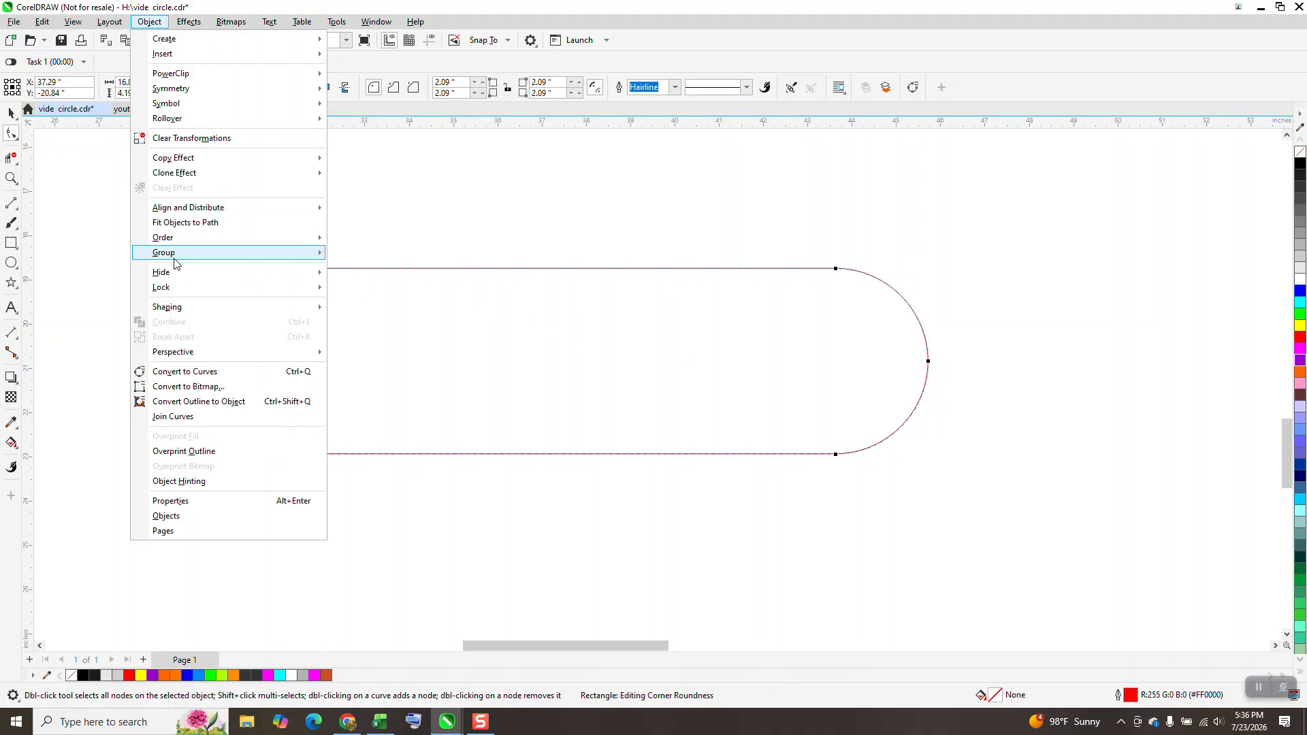
click(184, 371)
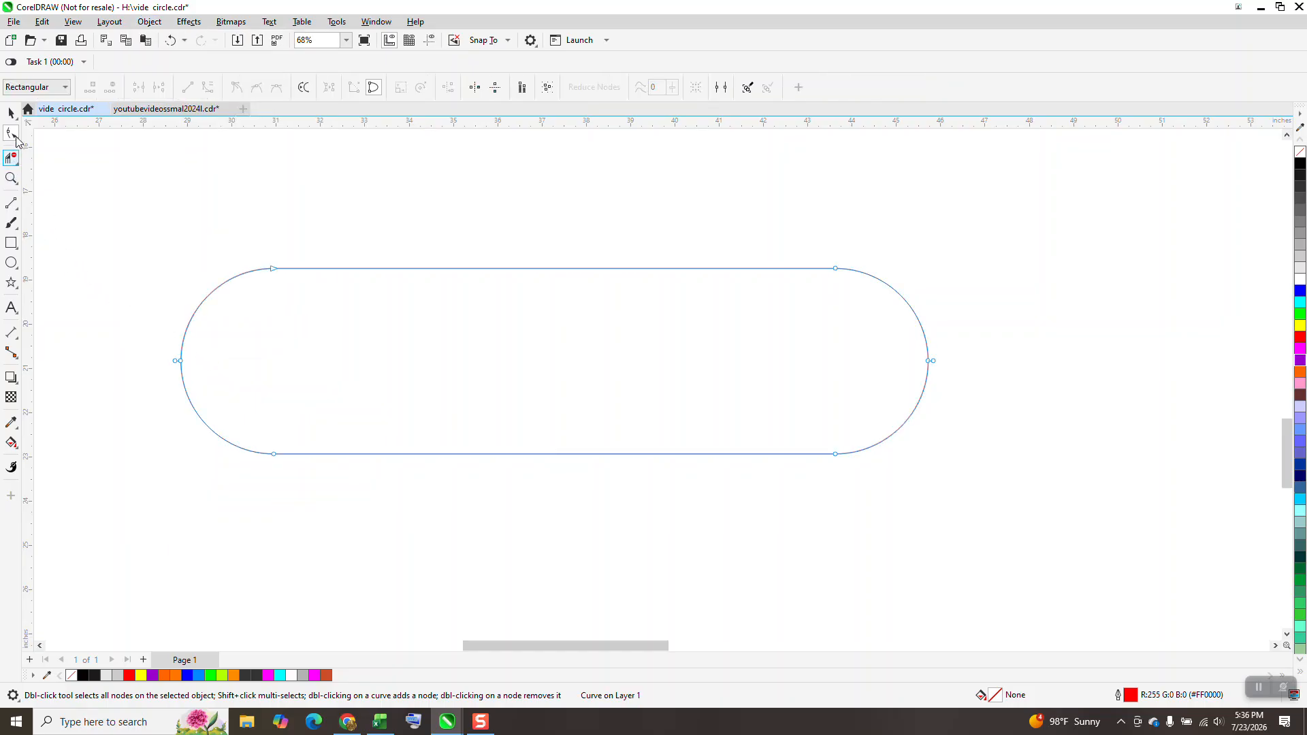
drag(203, 376, 213, 369)
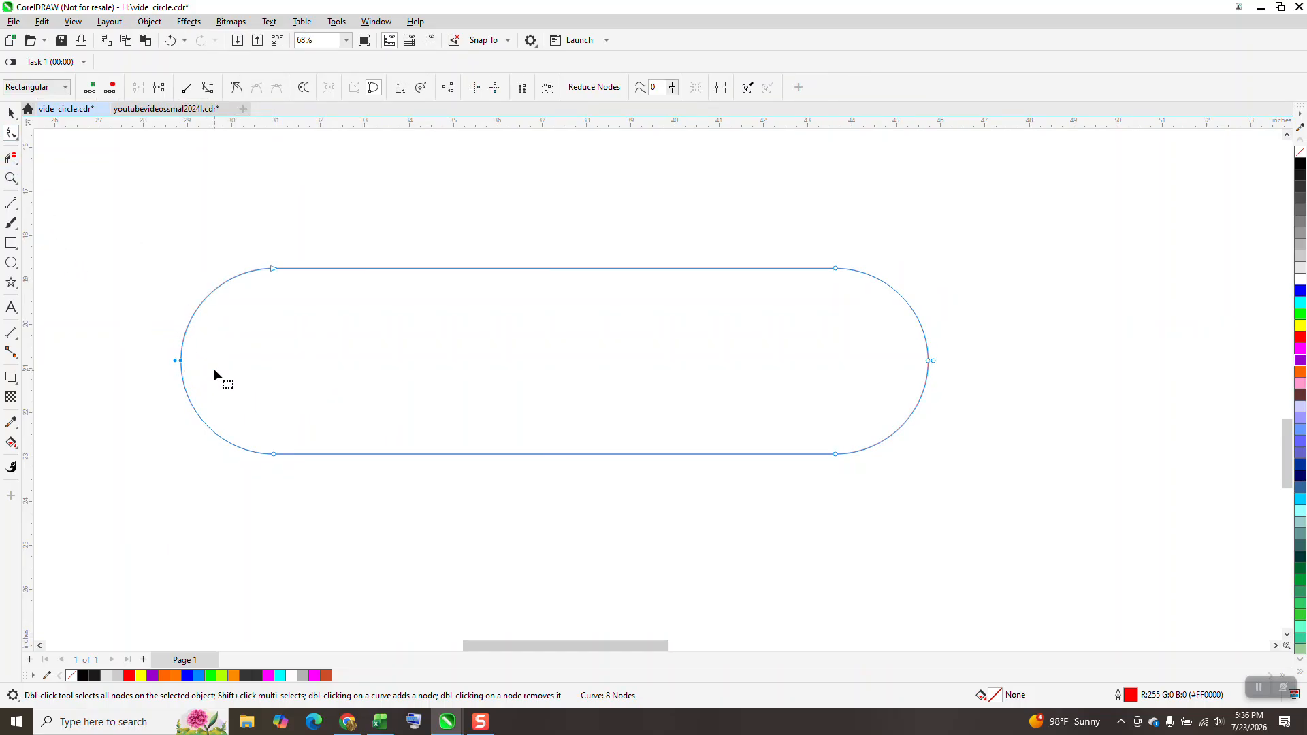
drag(977, 352, 893, 395)
key(Delete)
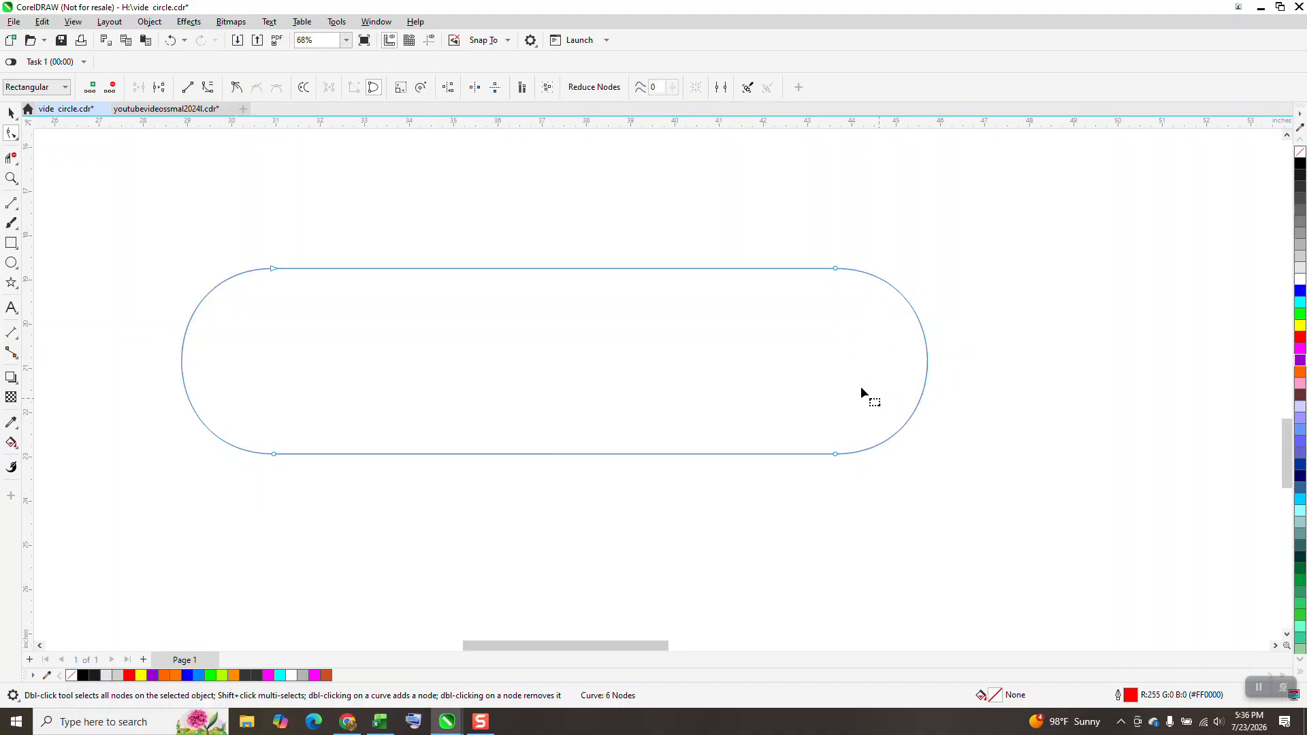
click(10, 113)
key(space)
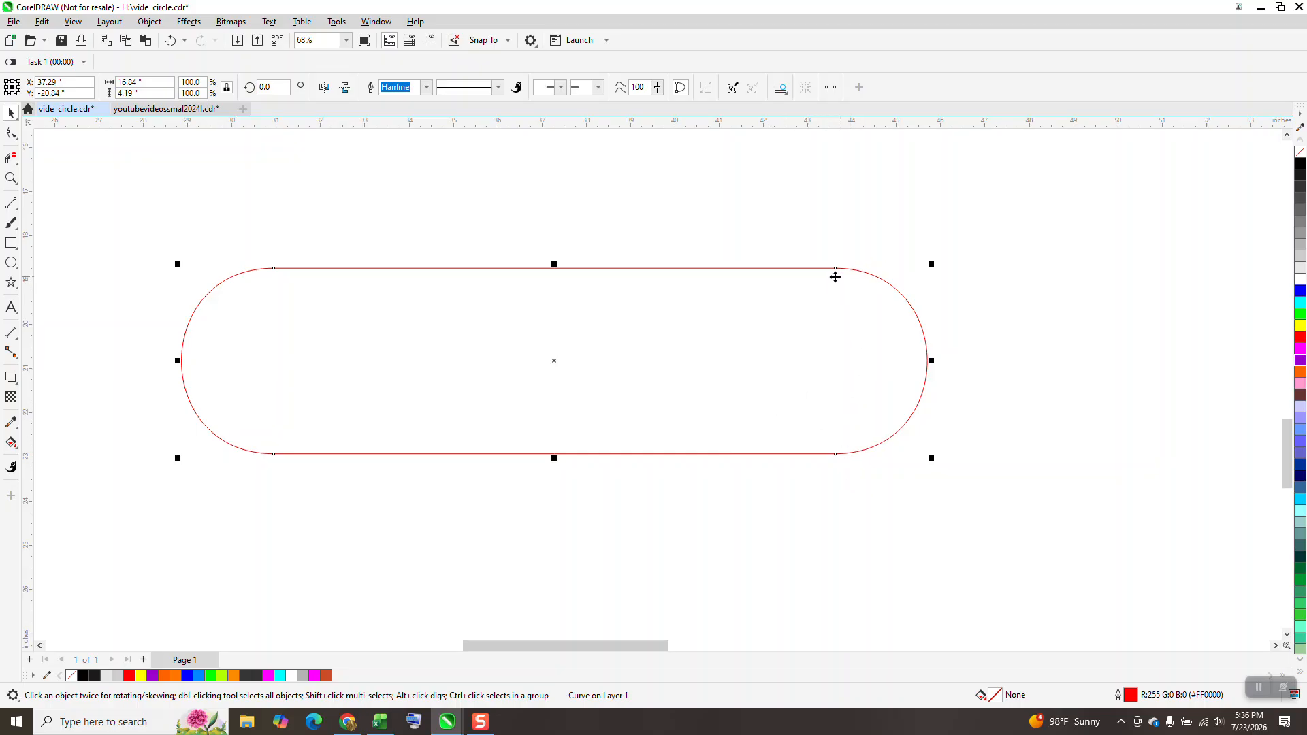
Add a vertical guideline at 43.63 inches through the slot's right-hand end nodes and turn on guideline display.
drag(30, 230, 41, 233)
drag(760, 382, 845, 461)
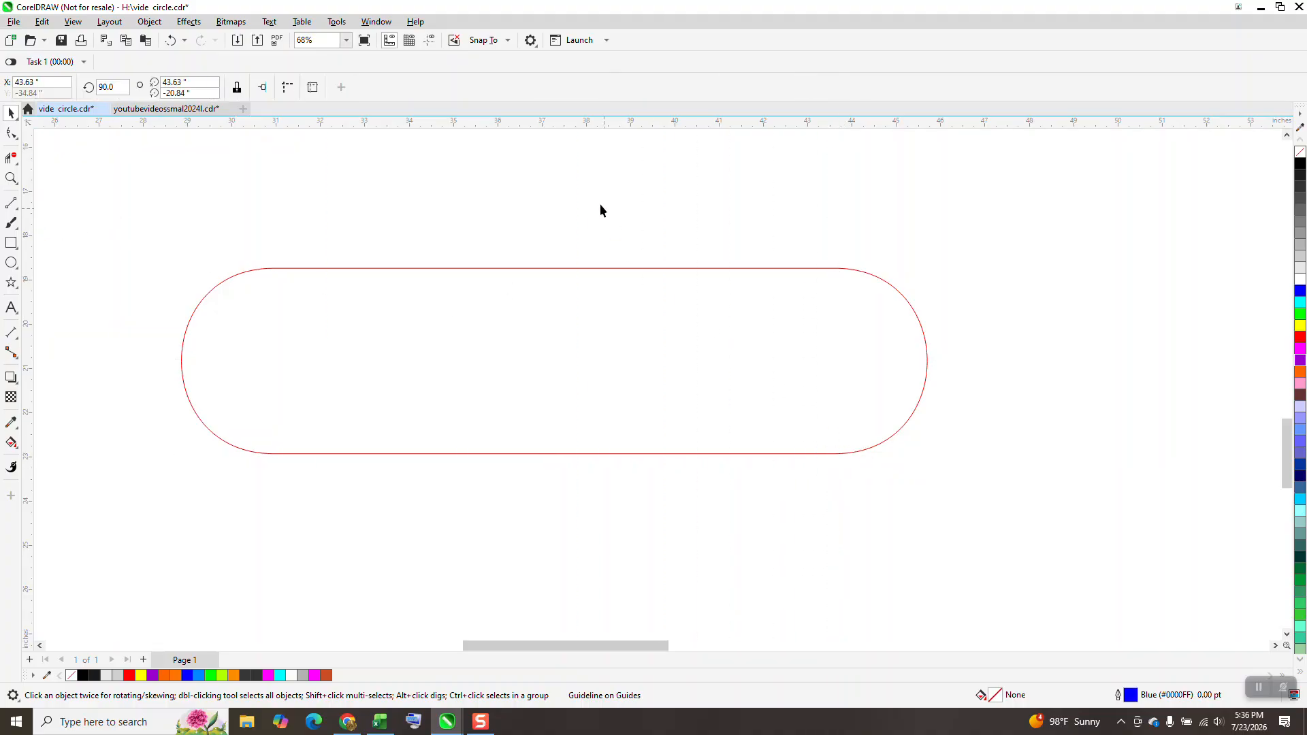
click(431, 42)
click(786, 351)
key(Delete)
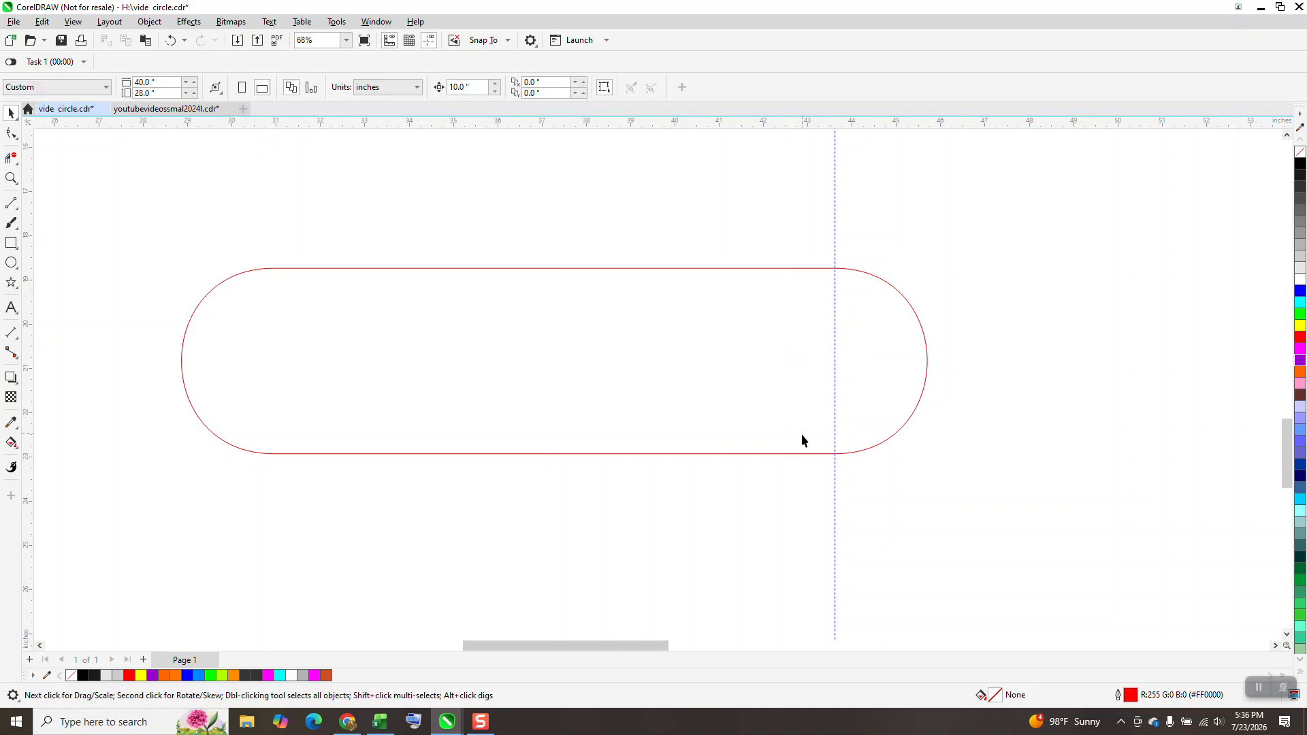
Create a concentric copy of the slot scaled to 75%.
click(795, 453)
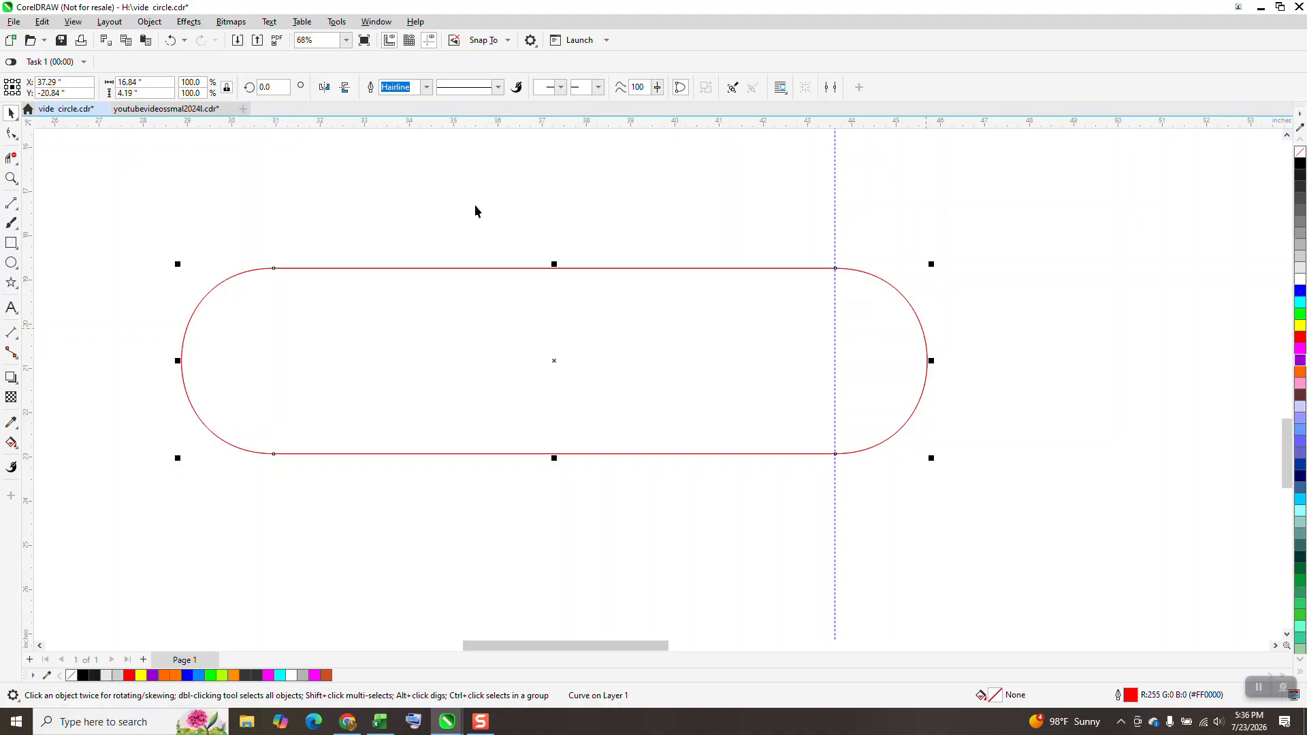
text(75)
key(Return)
click(170, 40)
text(75)
key(Return)
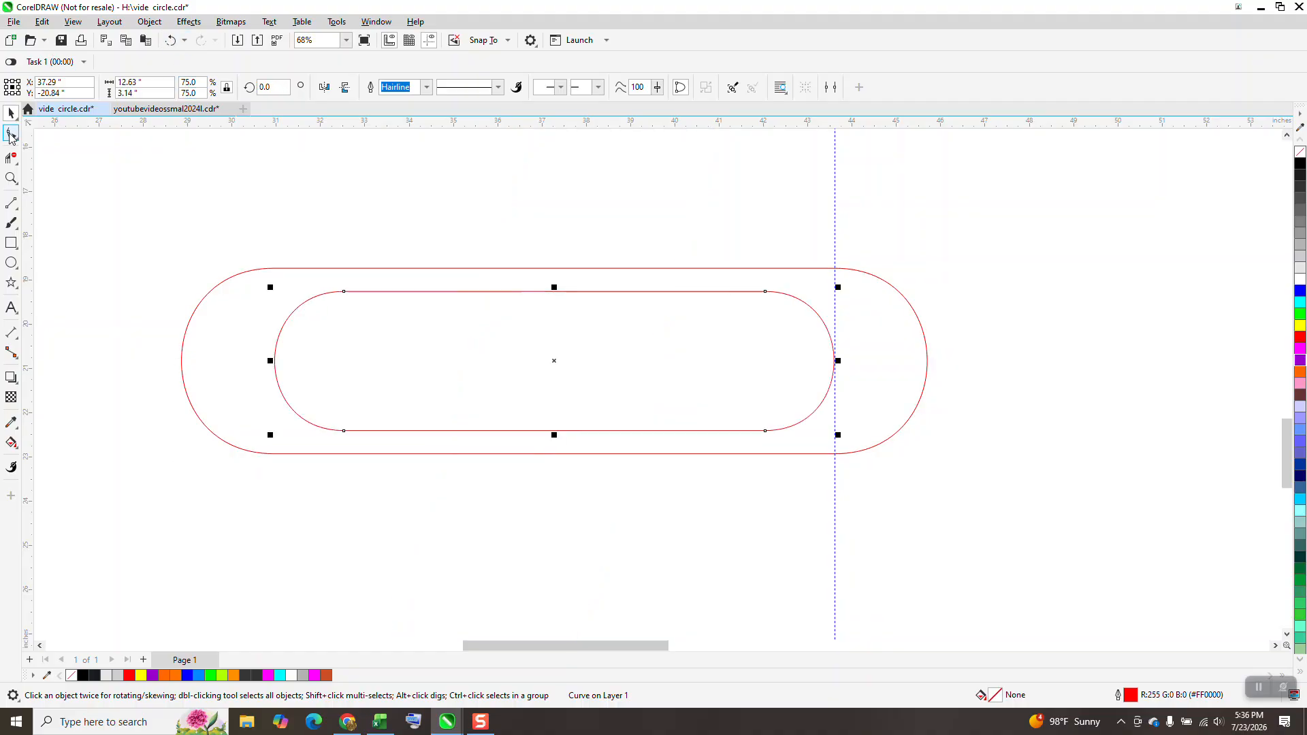
Align the inner slot with the outer slot's bottom edge and stretch its right end nodes to the guideline.
drag(246, 236, 847, 501)
drag(137, 219, 1011, 551)
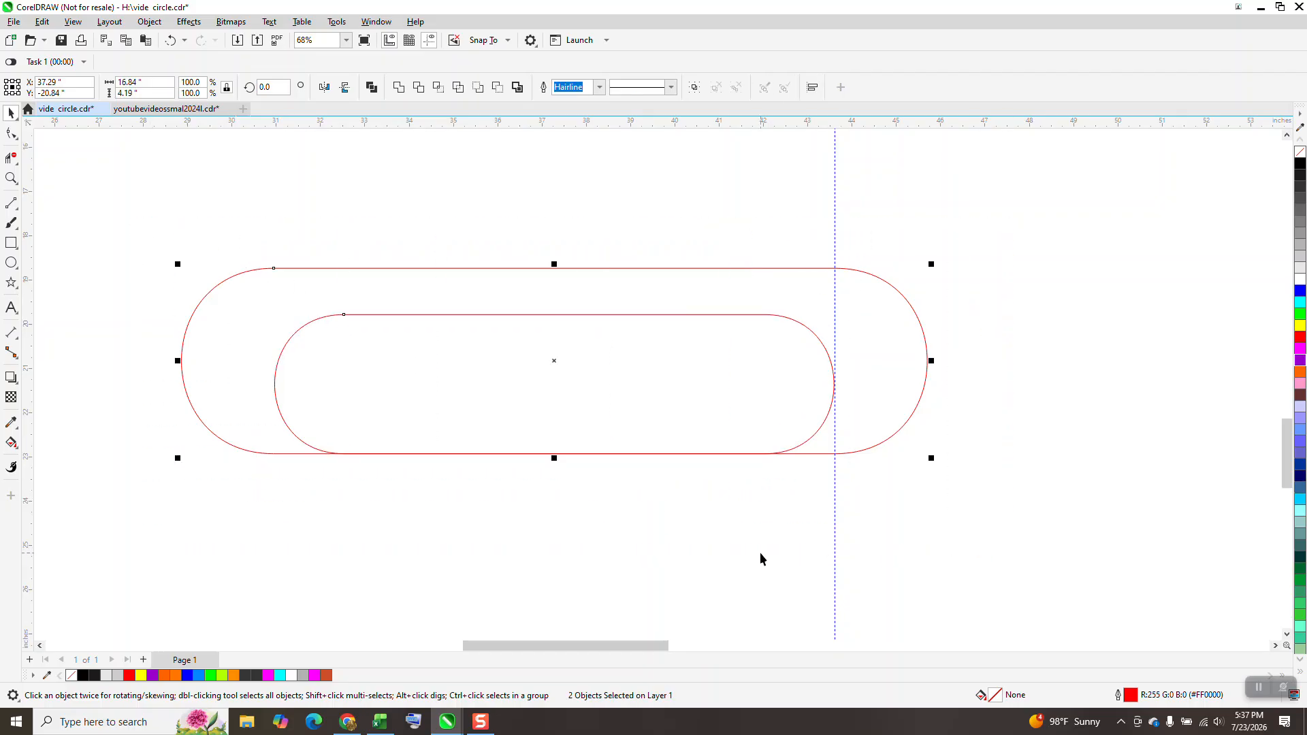
click(10, 134)
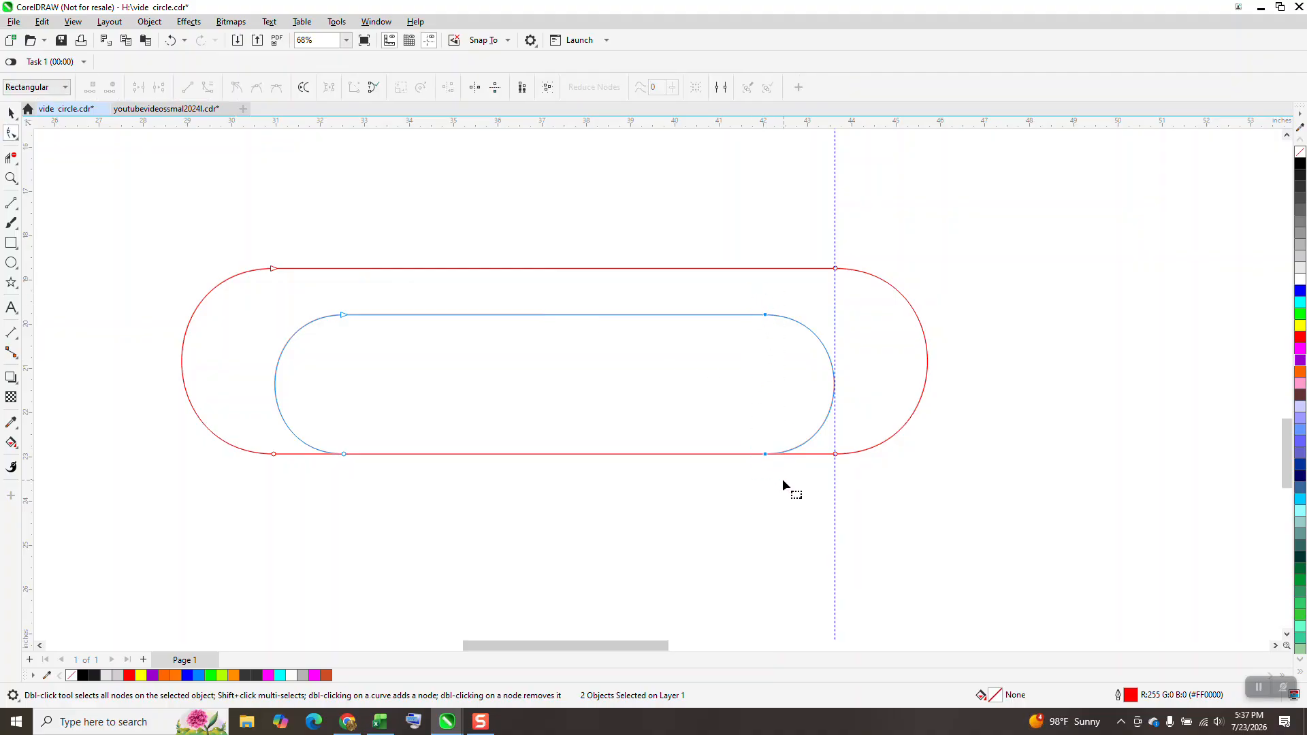
drag(765, 454, 832, 463)
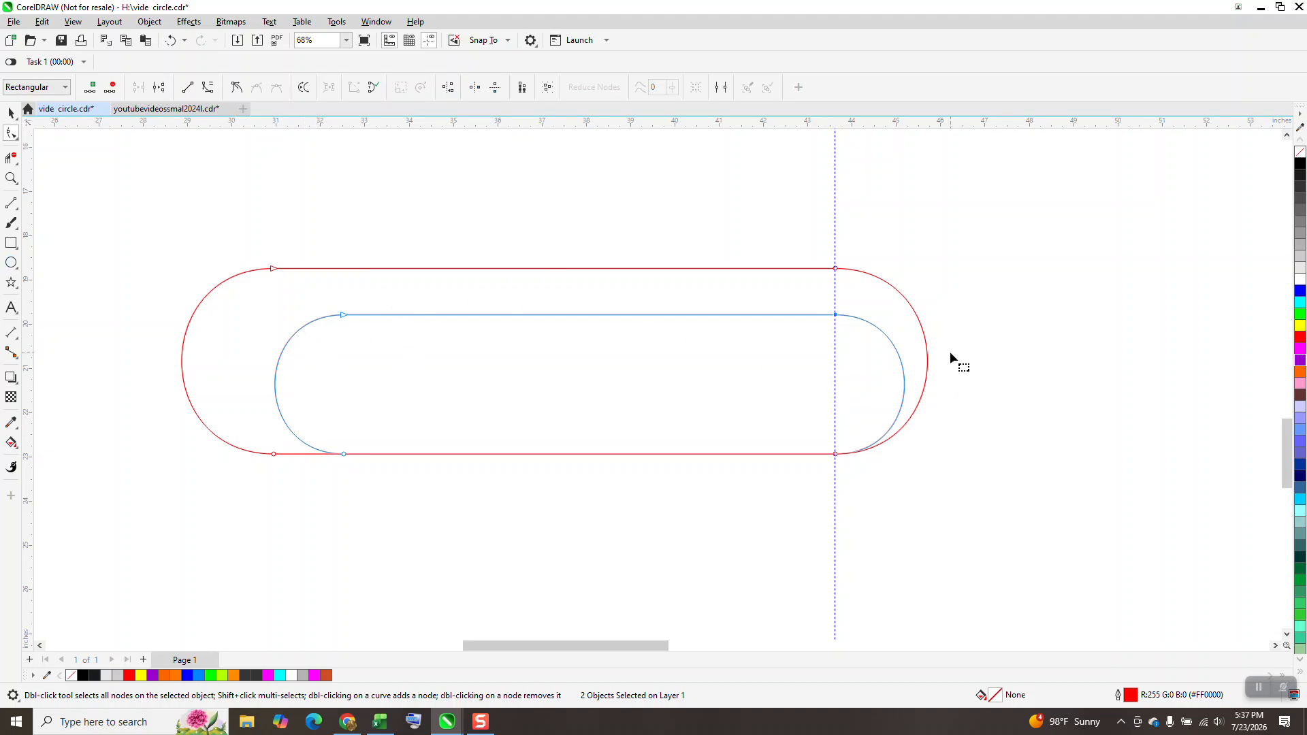
key(space)
Add a copy of the inner slot aligned with the outer slot's top edge and group the three outlines.
click(551, 338)
click(565, 315)
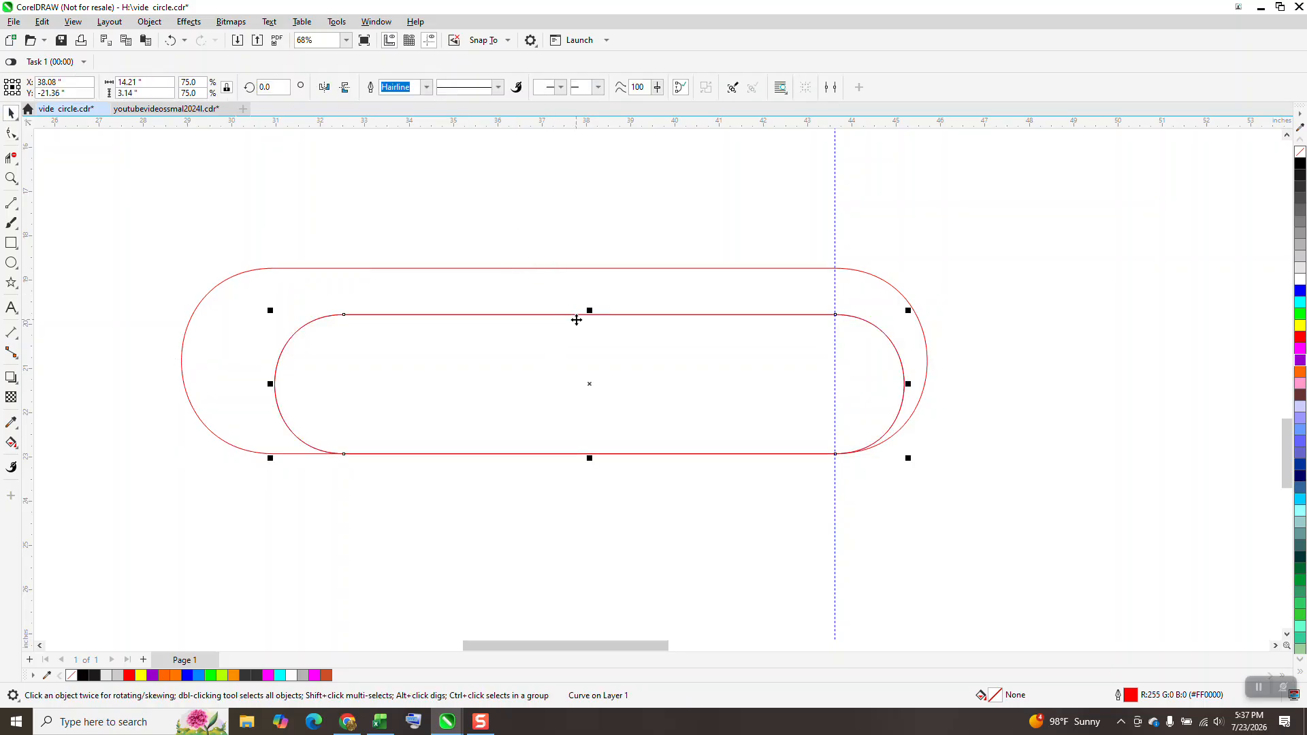
shift+click(575, 269)
key(t)
drag(146, 203, 971, 618)
key(ctrl+g)
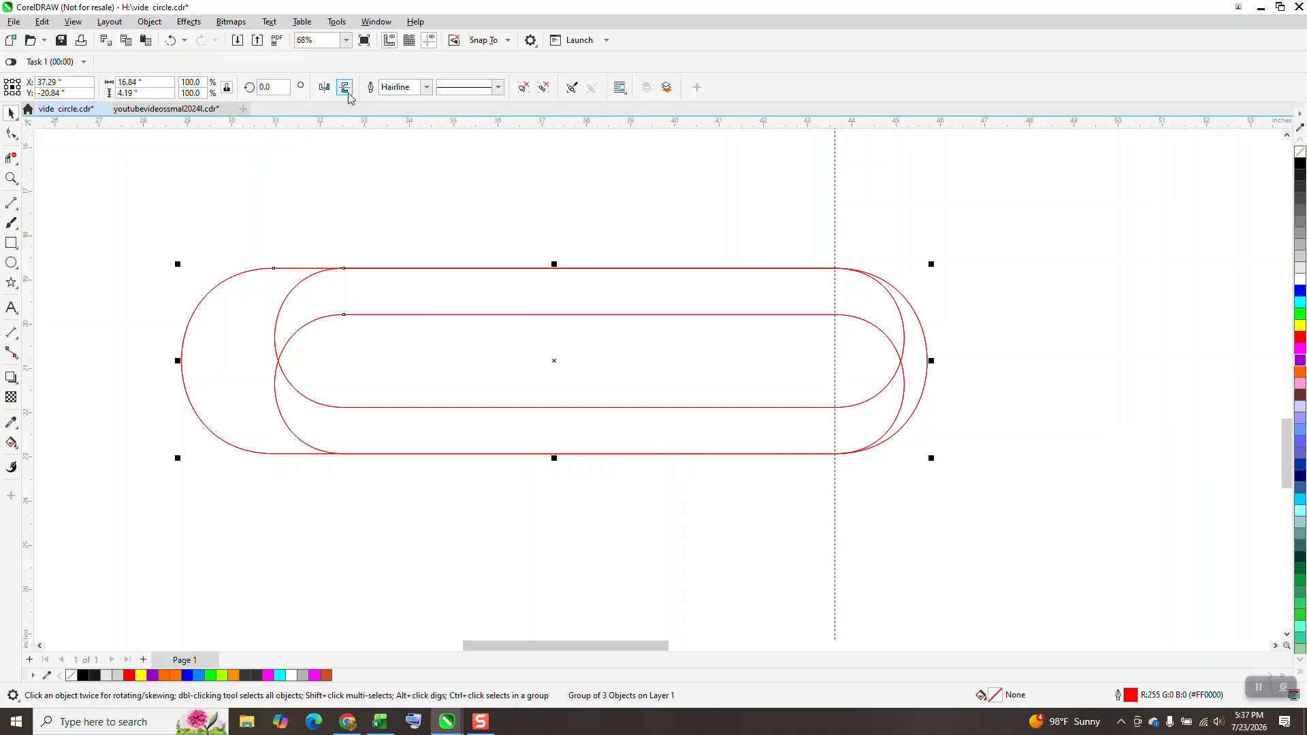
Create a copy of the slot group rotated by 45° and repeat it twice to complete the eight-petal rosette.
text(45)
key(Return)
scroll(544, 435, down, 1)
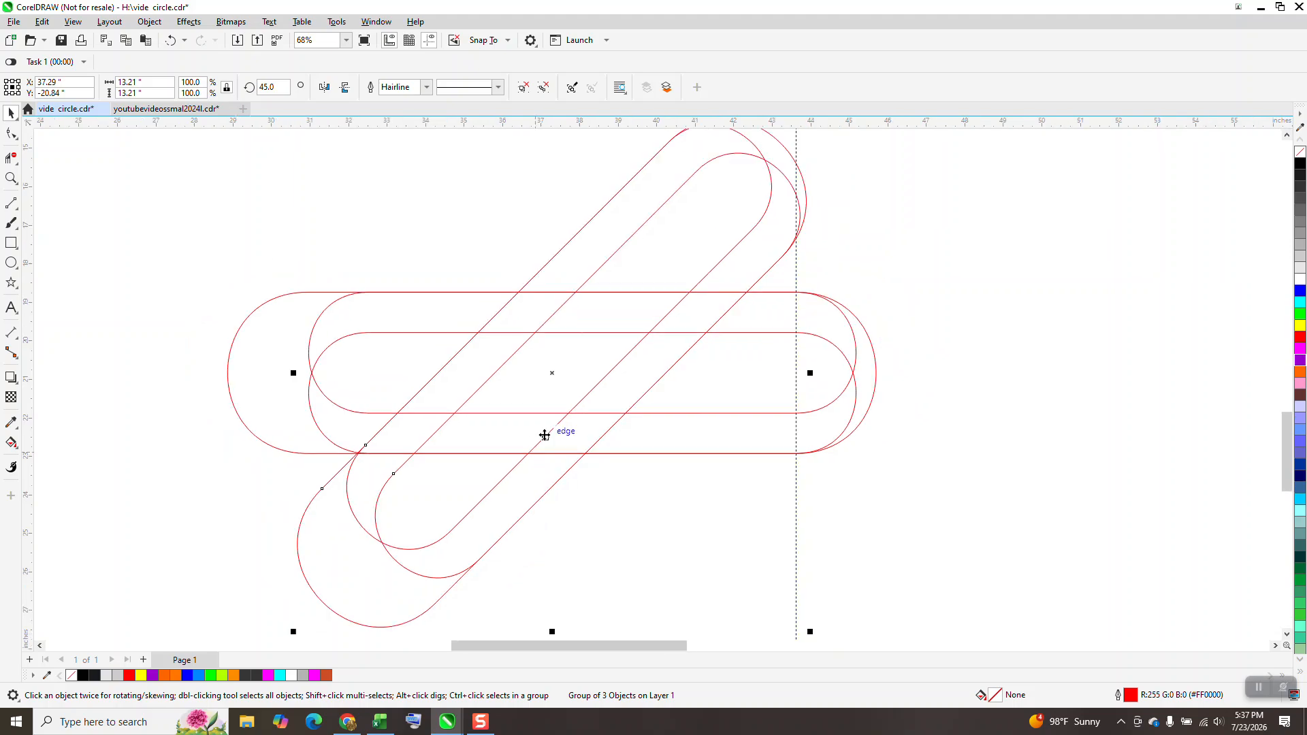
key(ctrl+r)
key(ctrl+r)
scroll(409, 502, down, 5)
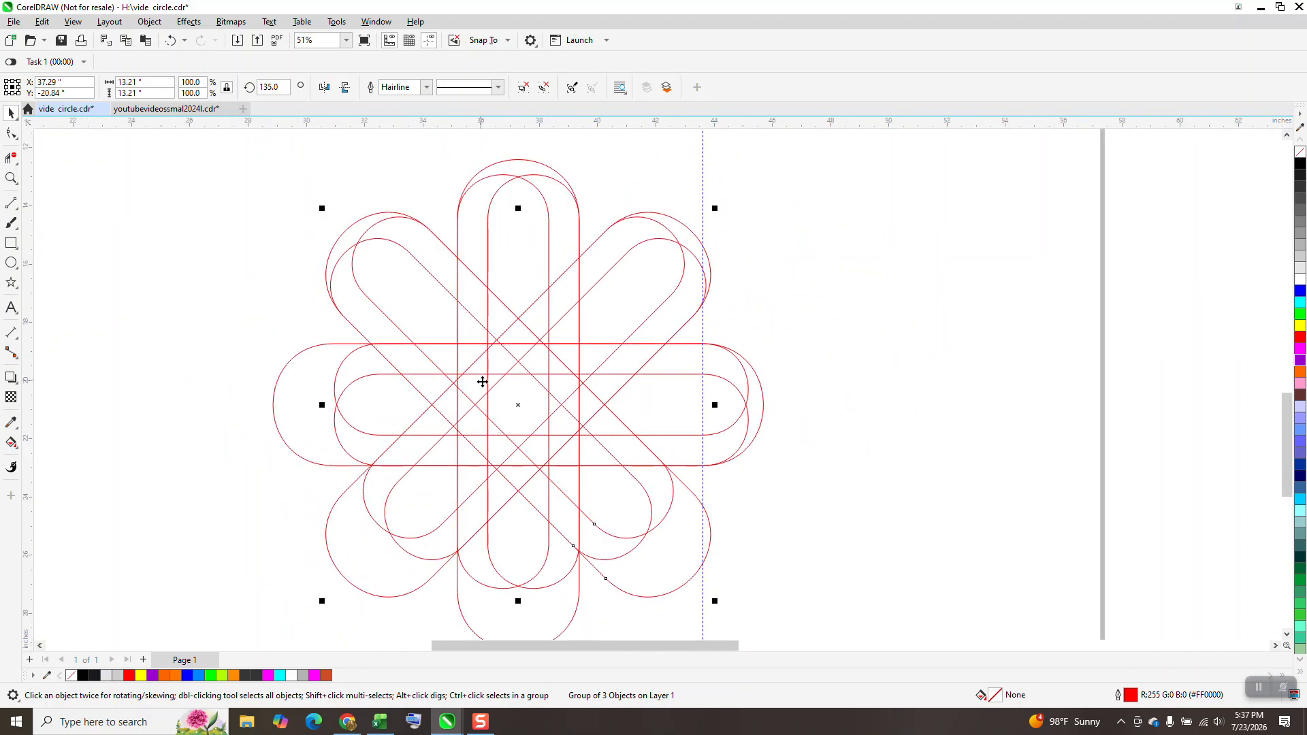
Examine the finished purple rosettes on the black background as a reference for the new outline.
scroll(443, 395, down, 3)
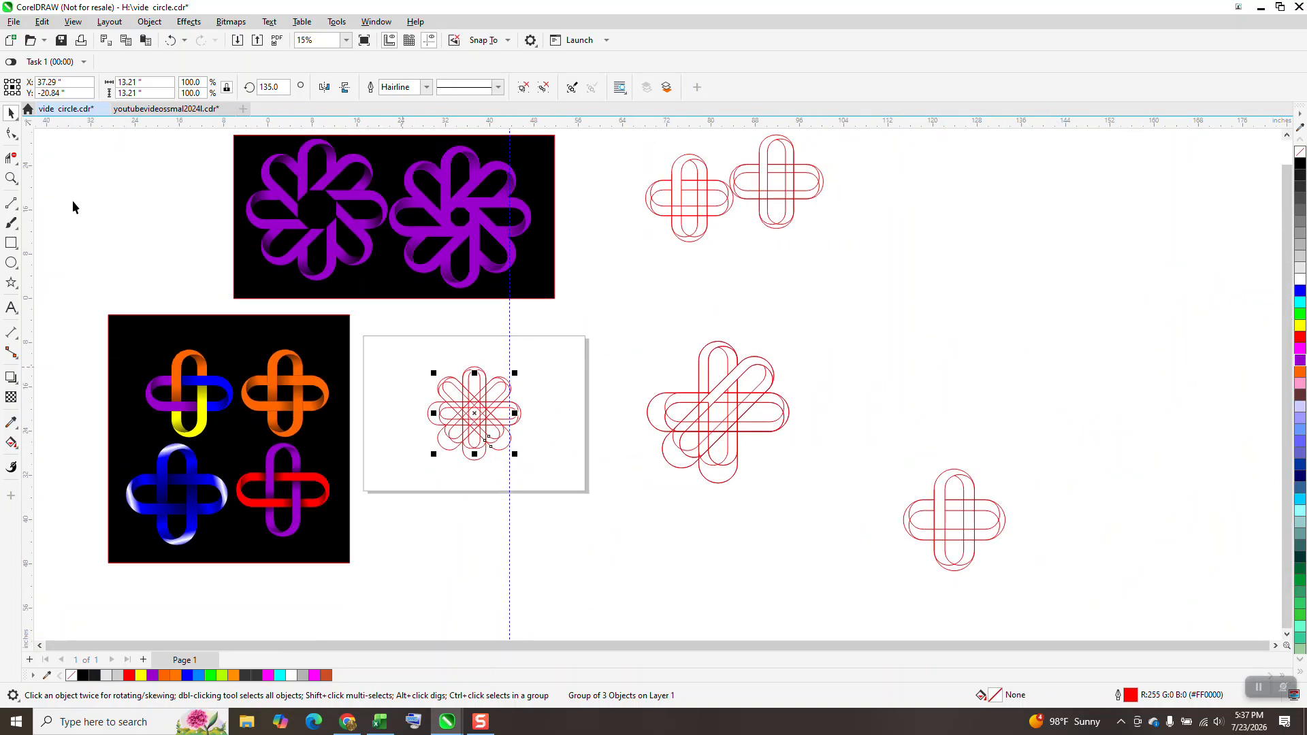
click(11, 179)
drag(221, 158, 383, 262)
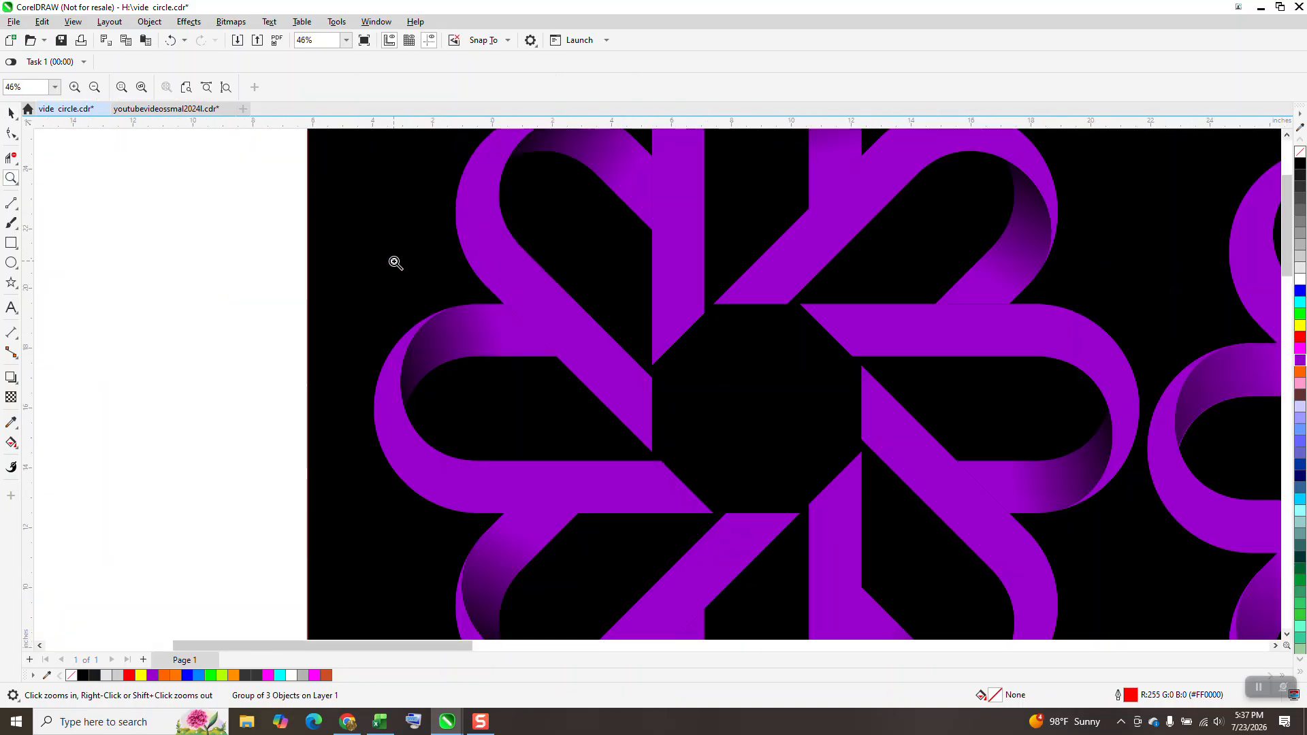
right_click(694, 337)
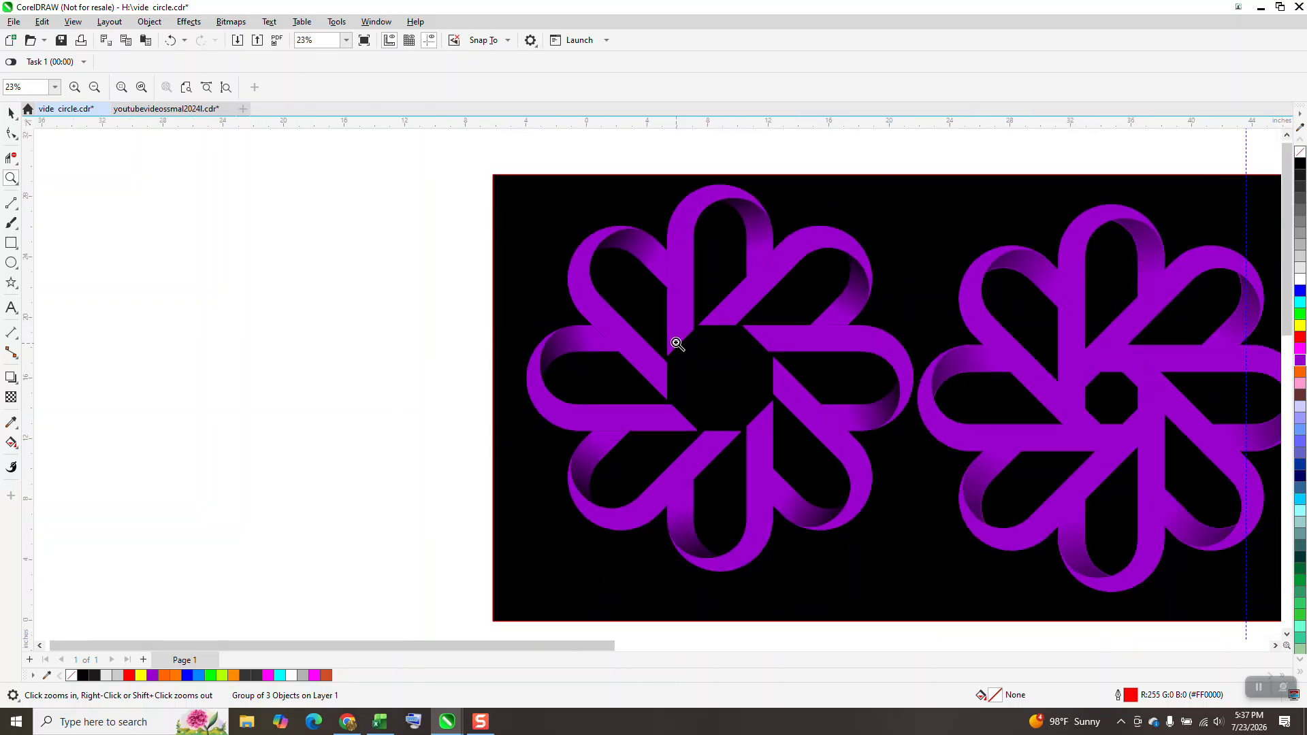
scroll(826, 370, down, 4)
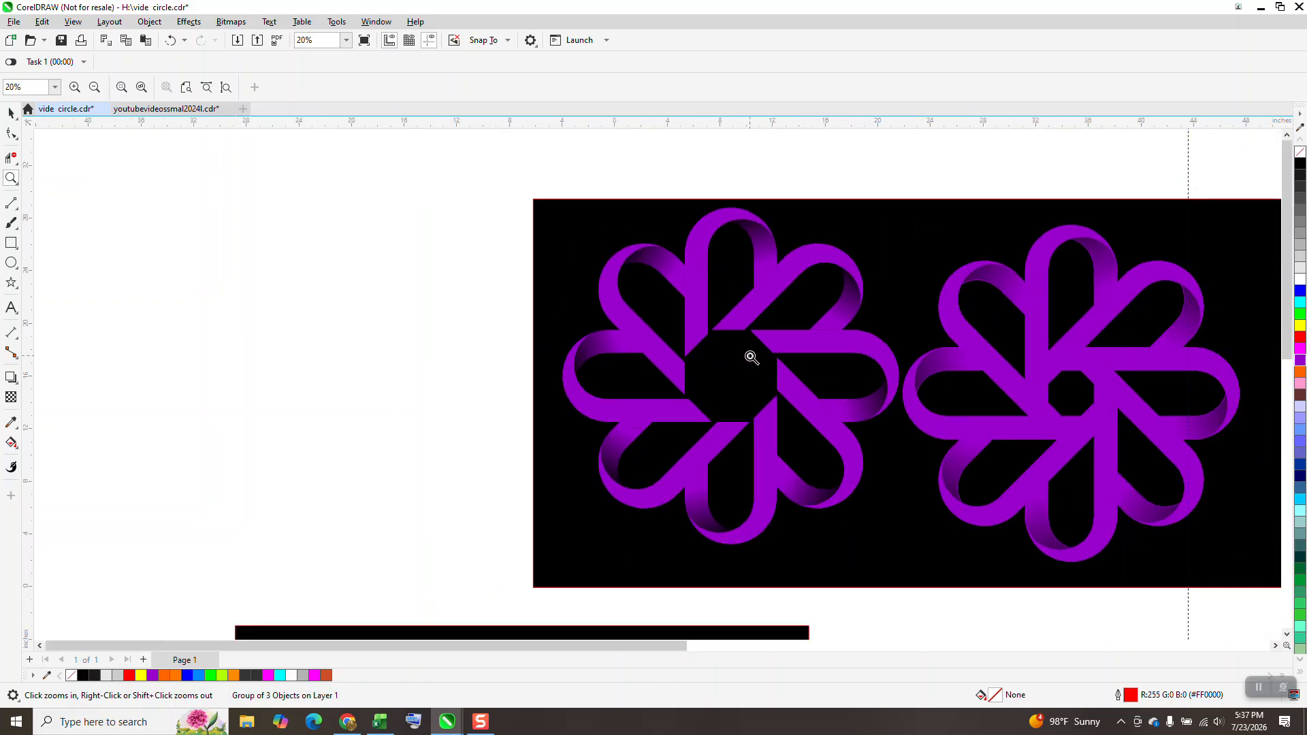
scroll(706, 349, down, 1)
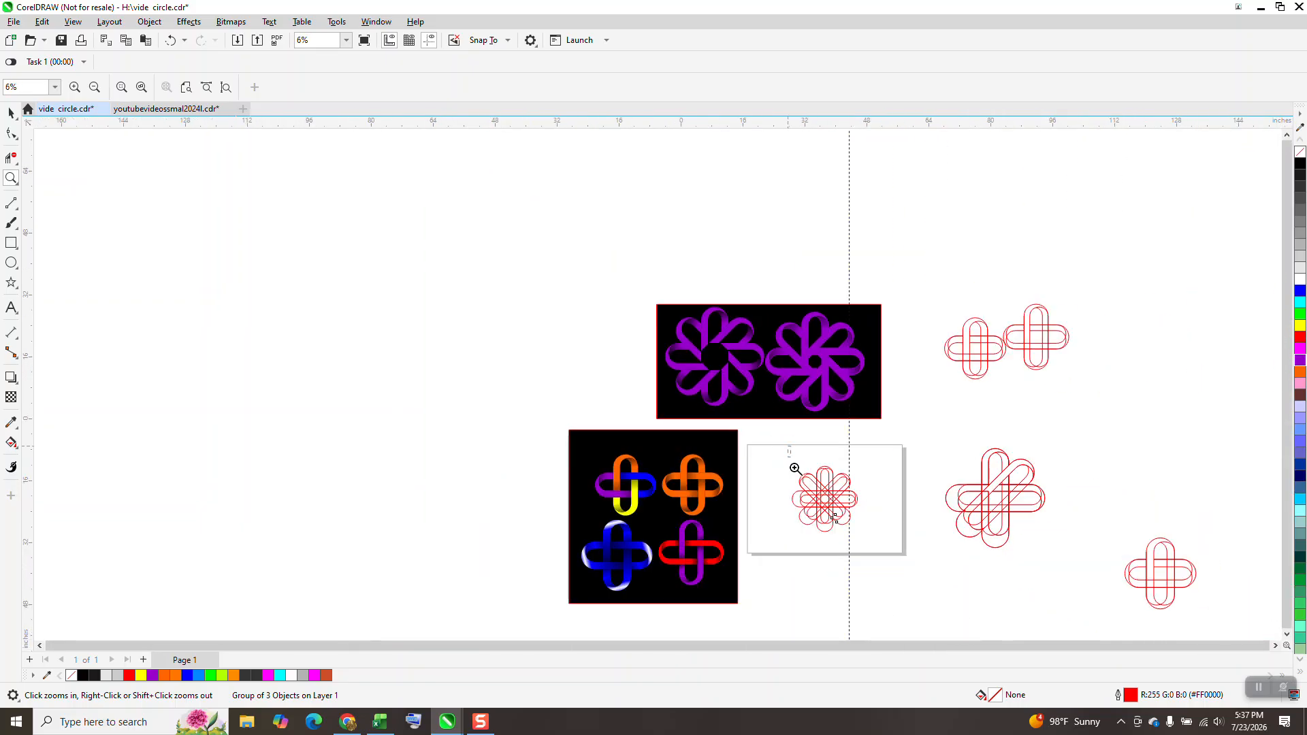
scroll(986, 593, up, 3)
Group the four rotated slot groups on the page into one rosette.
click(10, 113)
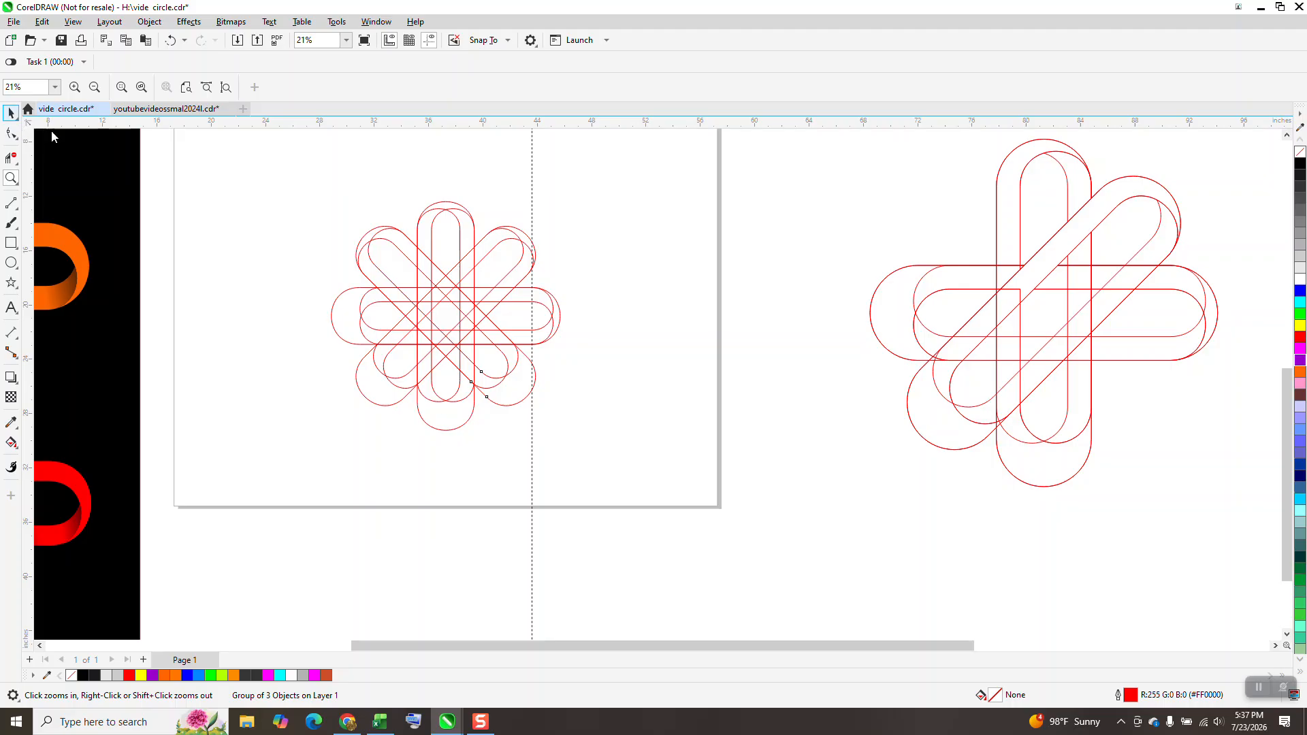
drag(642, 496, 666, 520)
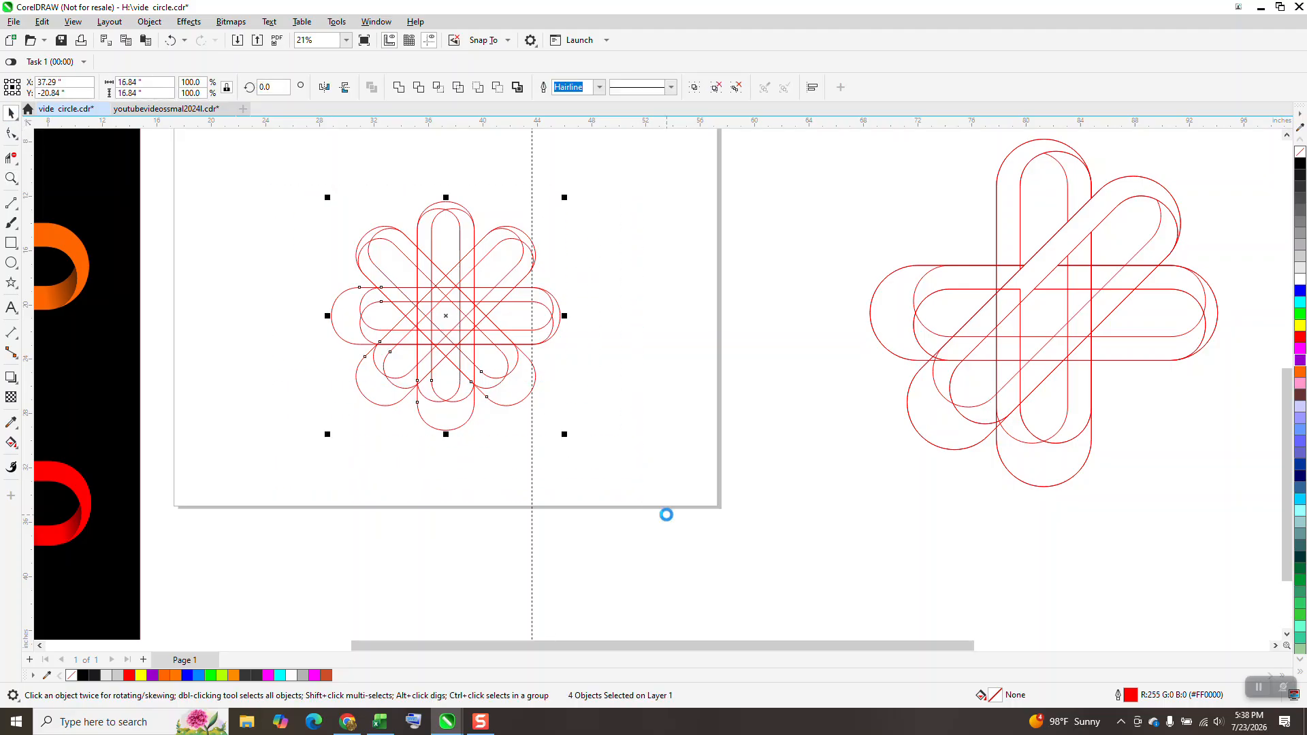
key(ctrl+g)
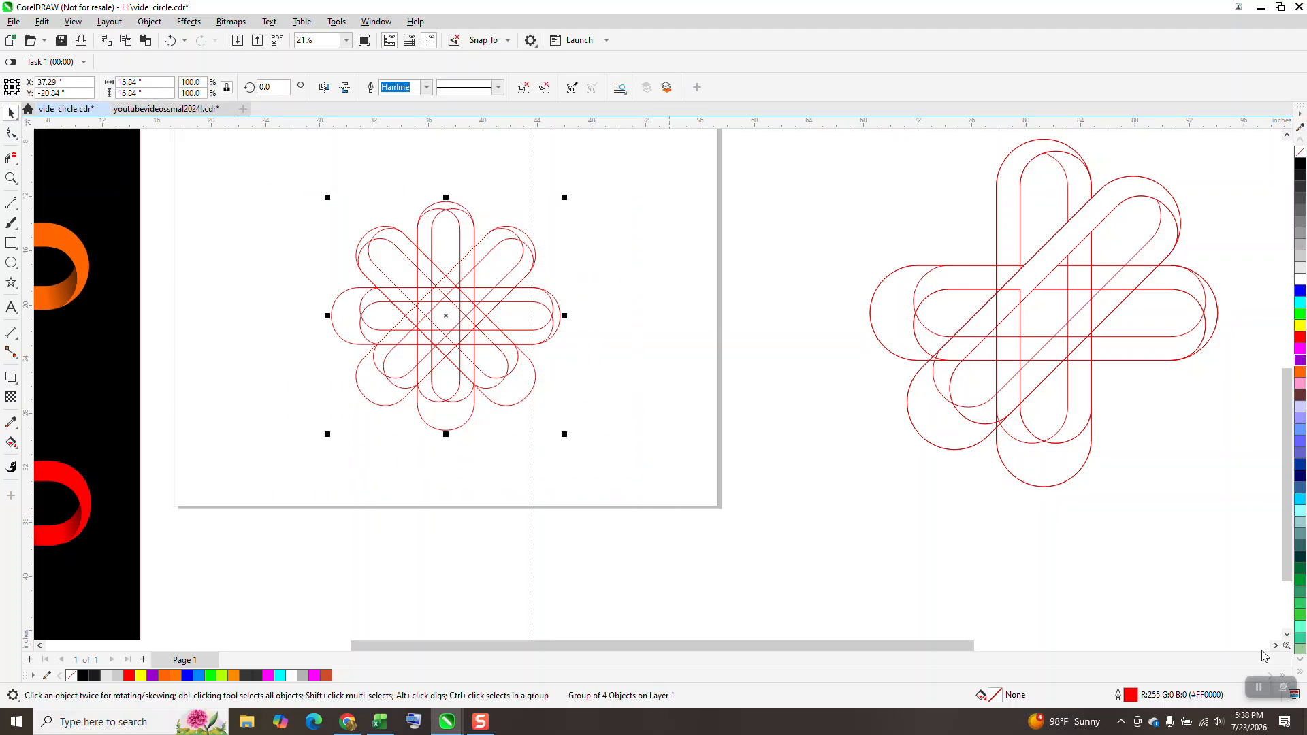
Delete the spare red outline figures beside the page.
scroll(1195, 575, down, 2)
drag(970, 268, 1232, 577)
key(Delete)
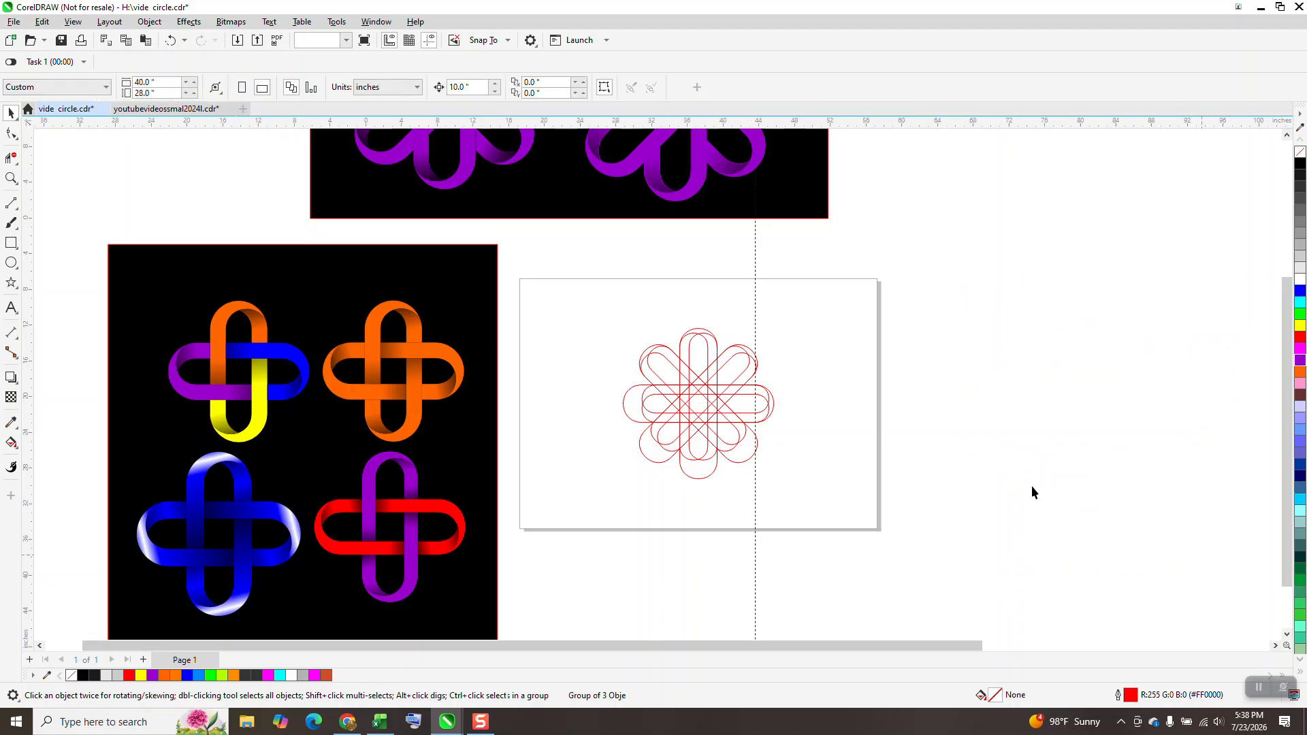
Duplicate the grouped rosette and place the copy 20 inches to the right of the original.
drag(848, 533, 872, 545)
key(ctrl+d)
key(Right)
key(Right)
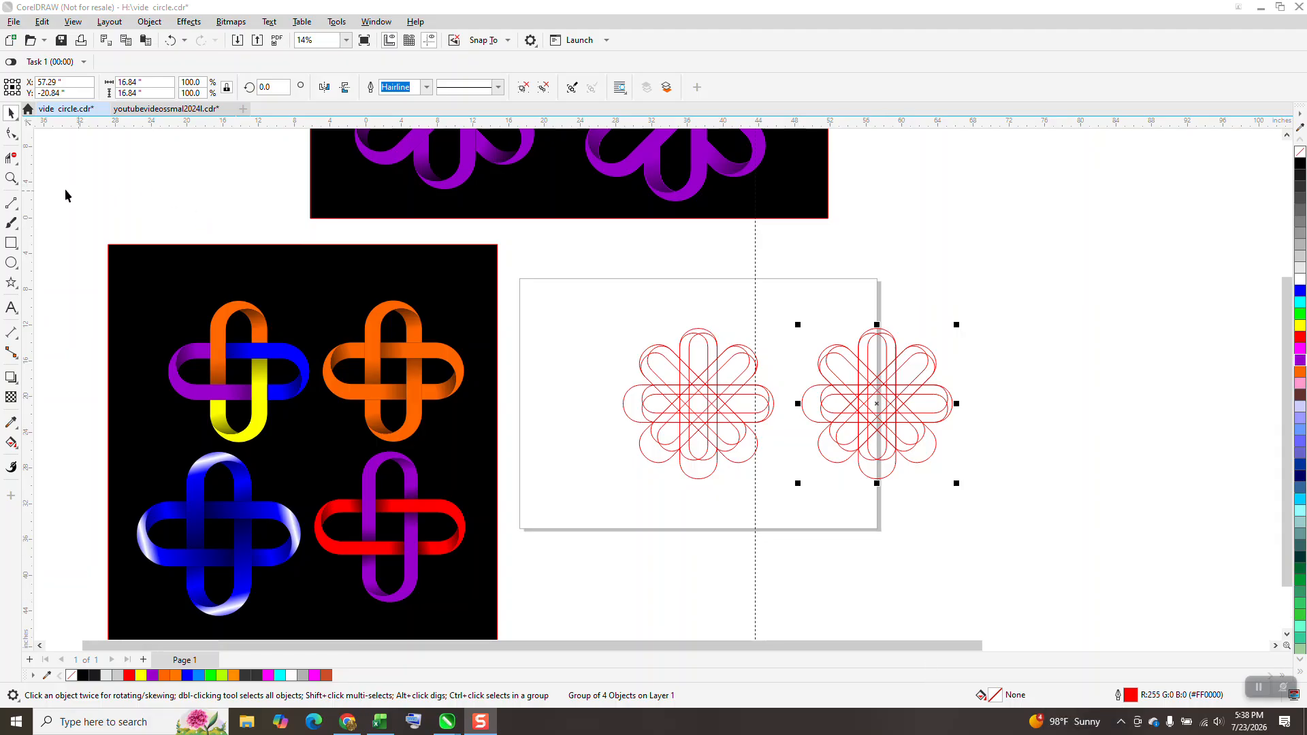
click(12, 178)
drag(566, 307, 831, 472)
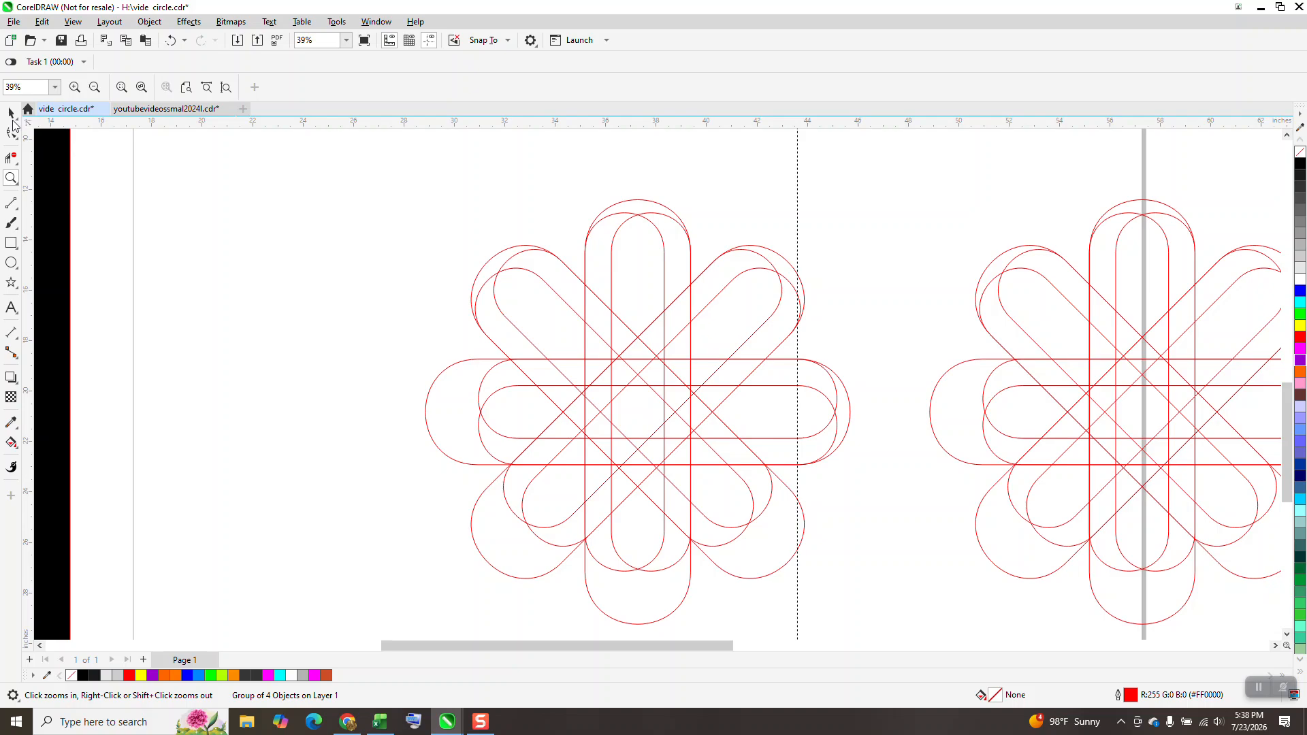
Delete the line segments crossing the upper petal's left band and the overlapping inner arc at its top with Virtual Segment Delete.
click(11, 158)
click(626, 216)
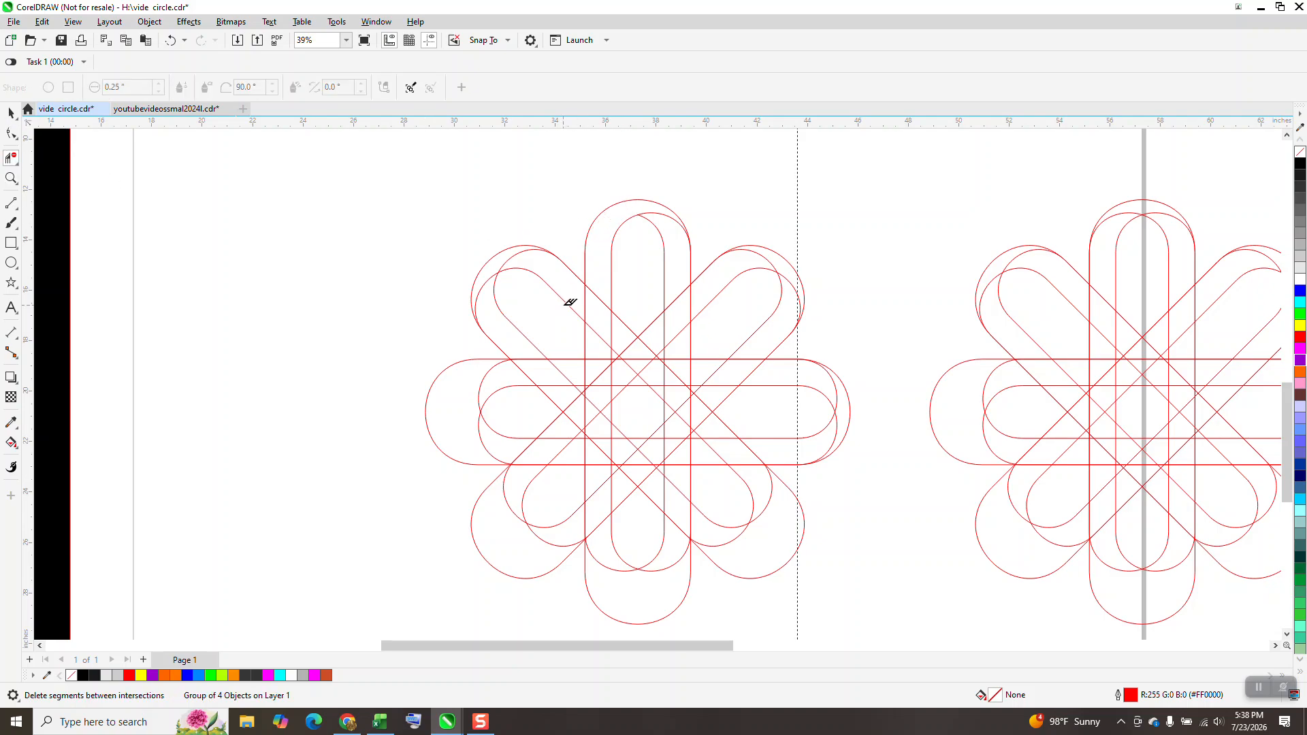
drag(598, 276, 599, 378)
click(599, 384)
Smart-fill the upper petal's left band and its inner right piece with purple and no outline.
click(12, 444)
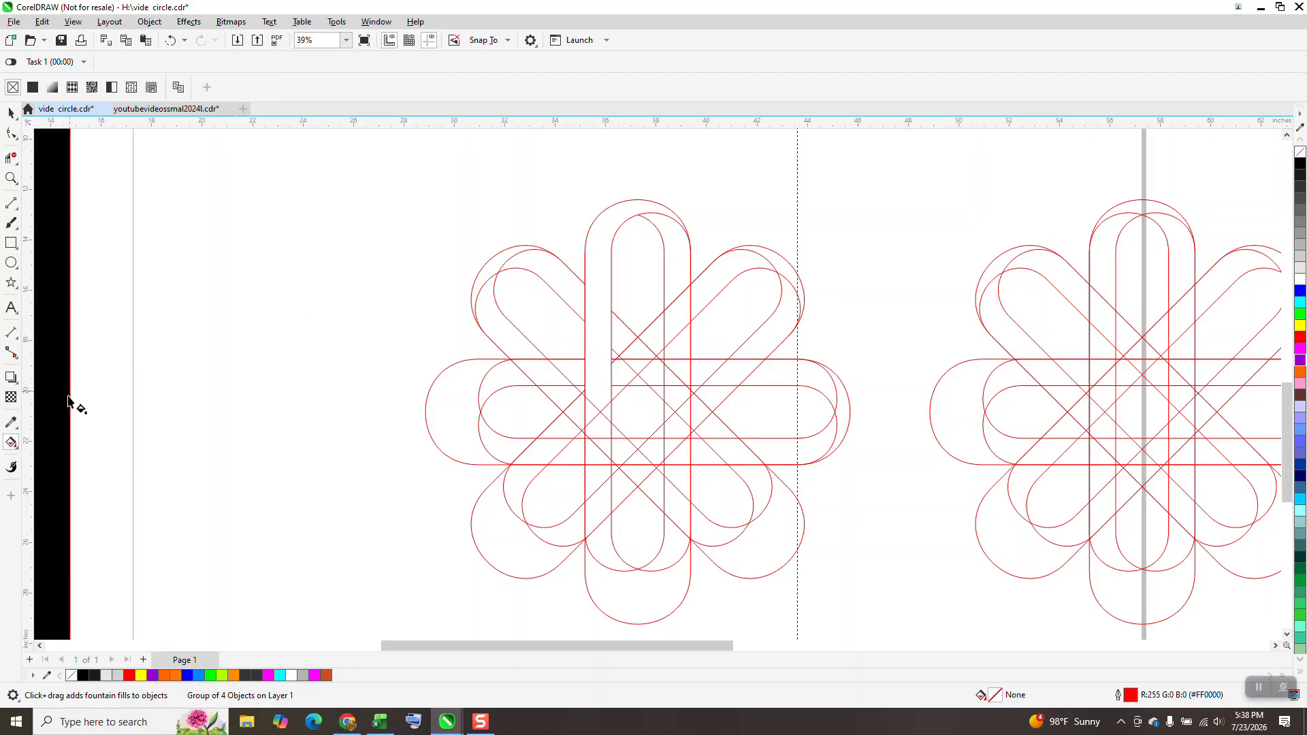
click(15, 450)
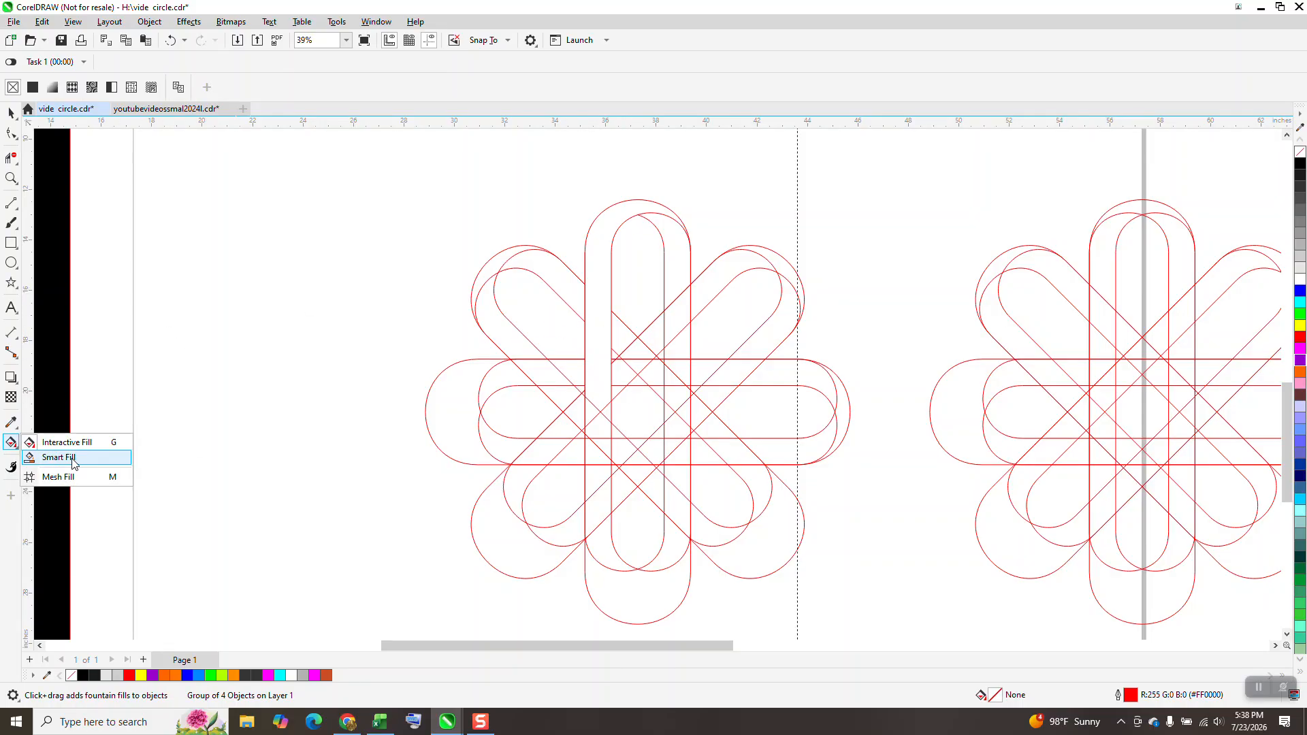
click(58, 458)
click(598, 346)
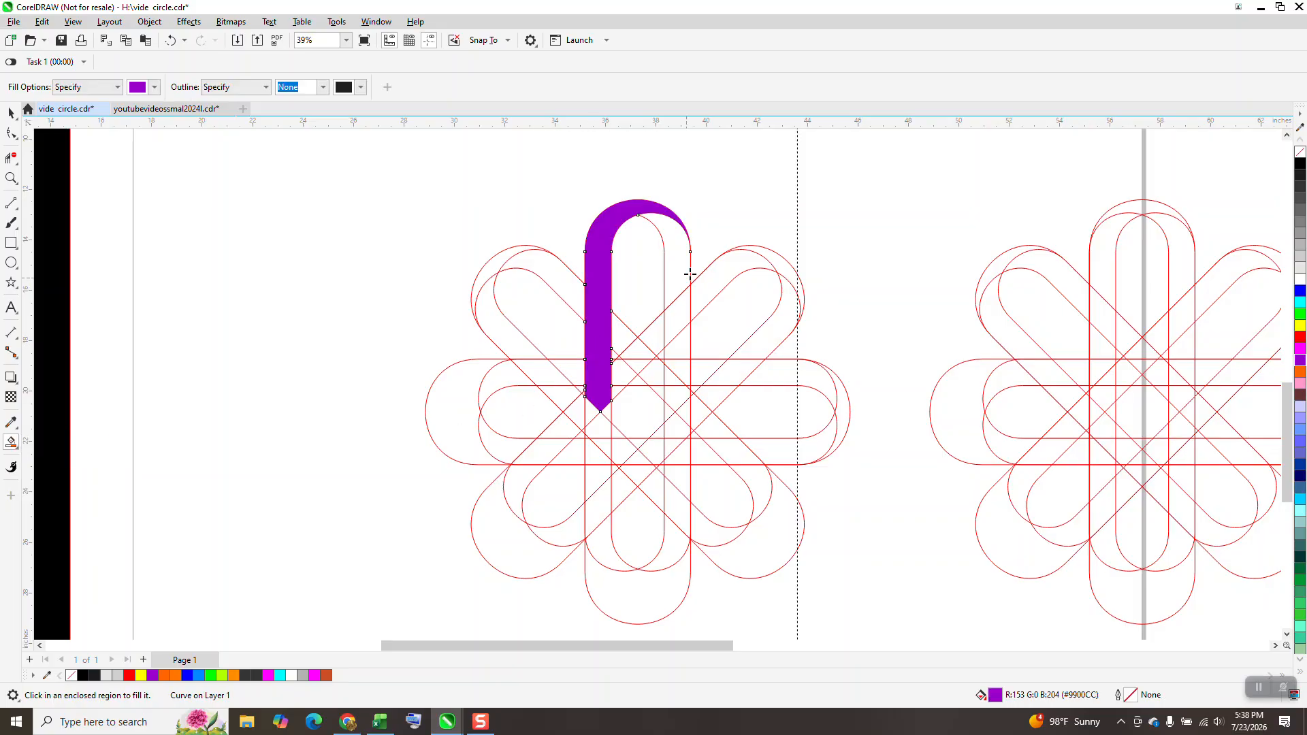
click(687, 267)
Group the two purple pieces and make two copies around the rosette's centre, rotated in 45° increments.
click(11, 114)
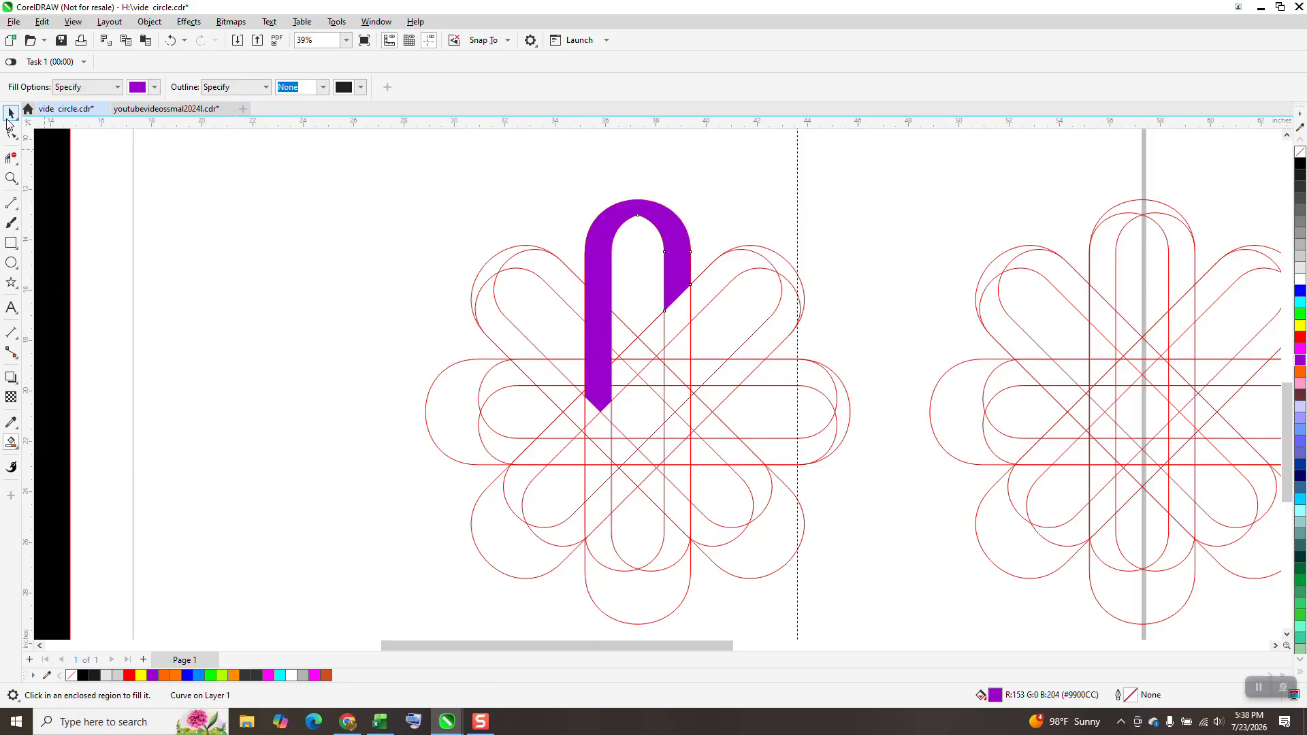
drag(483, 173, 728, 436)
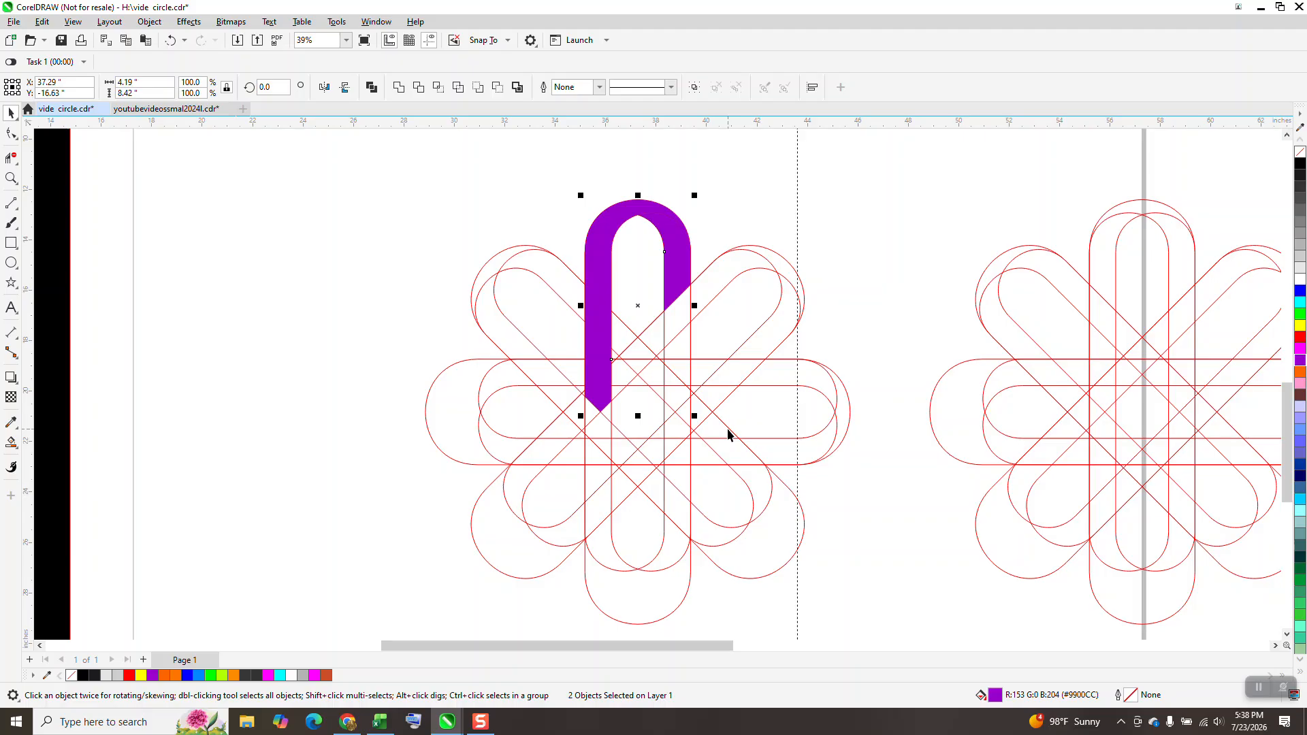
key(ctrl+g)
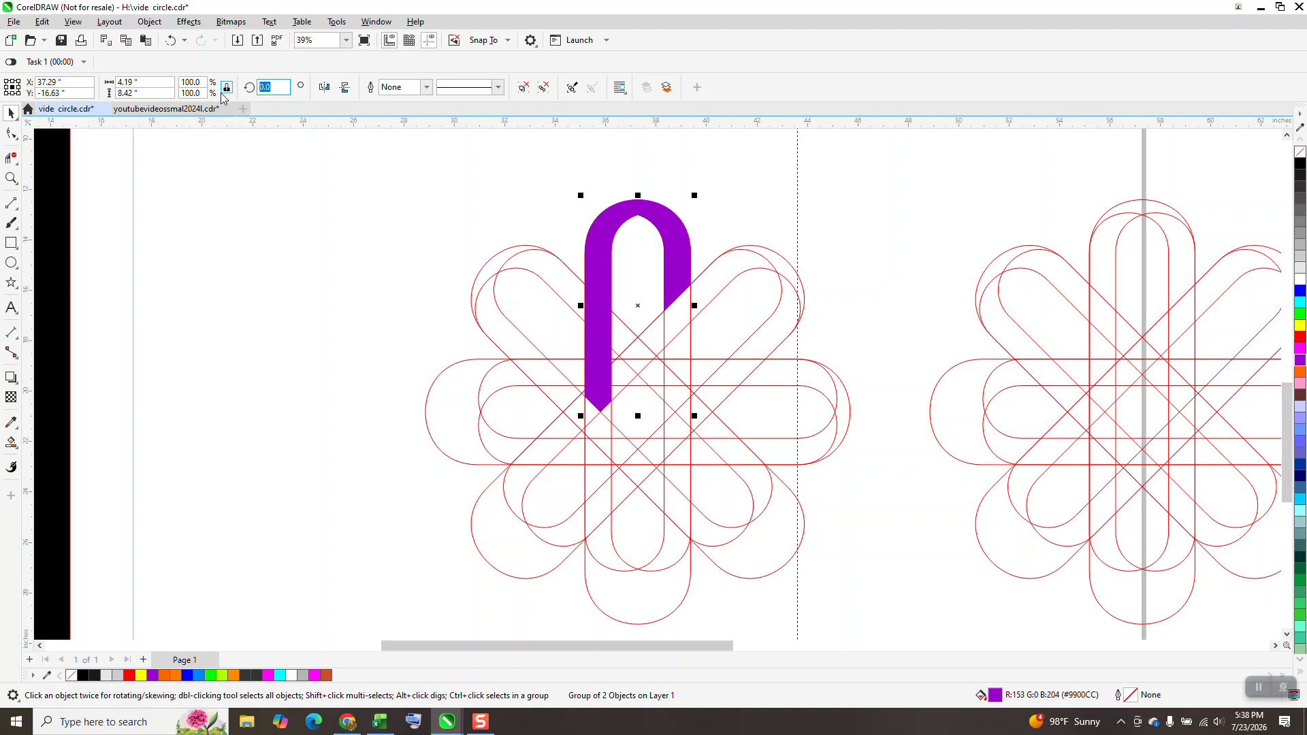
text(45)
key(Return)
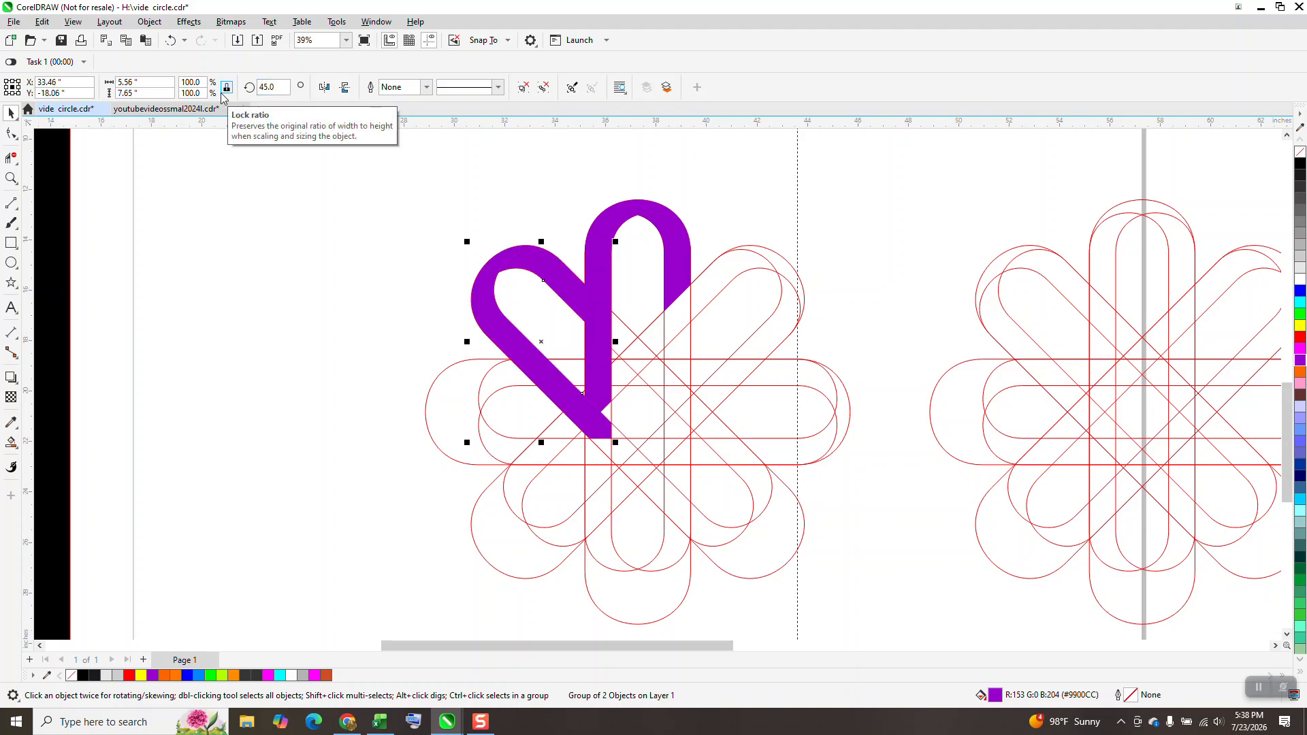
key(ctrl+d)
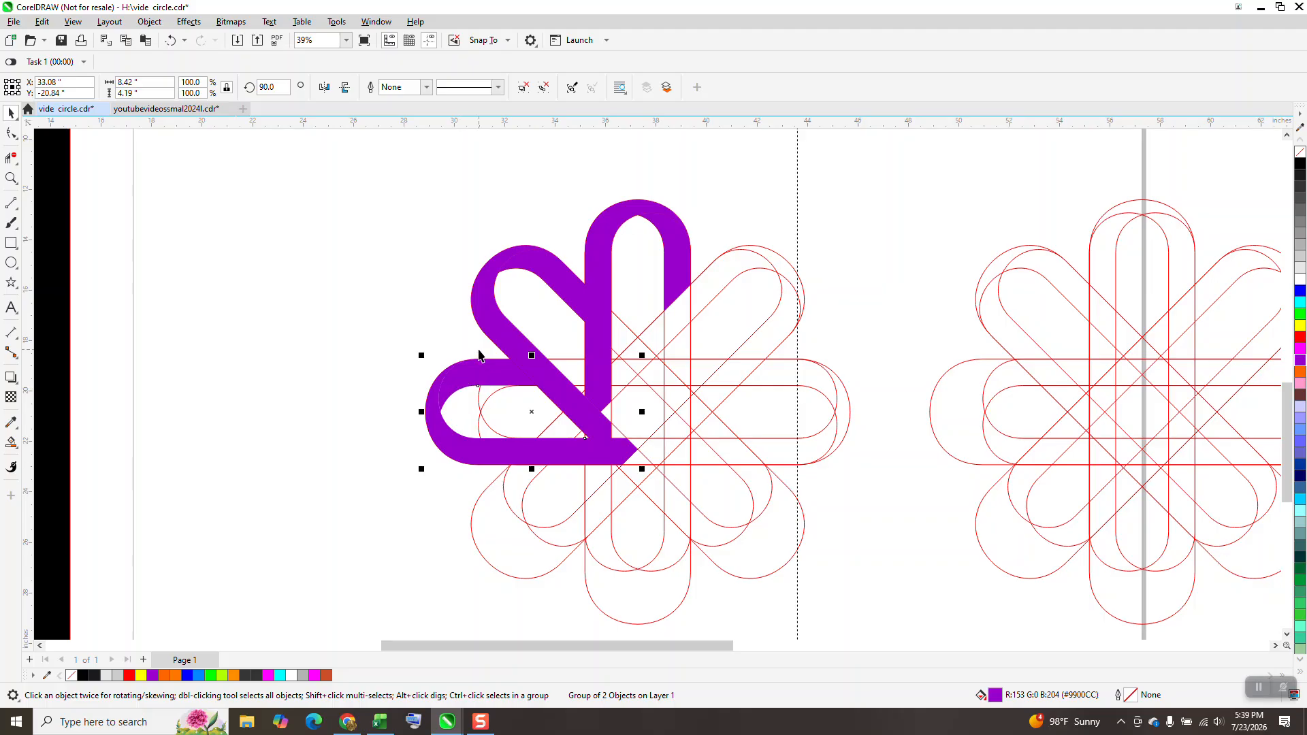
Delete the purple upper petal and its rotated copies, leaving only the red outline.
key(Delete)
click(561, 273)
key(Delete)
click(602, 263)
click(1301, 151)
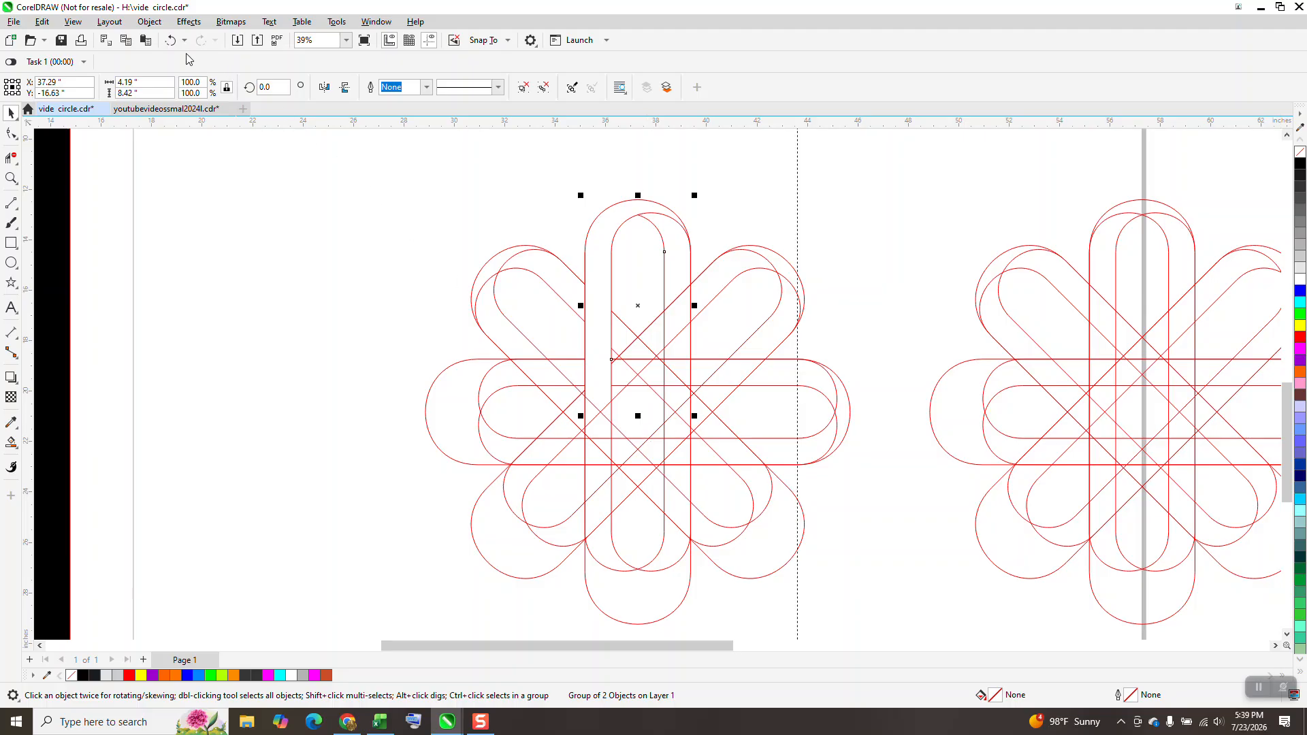
click(170, 41)
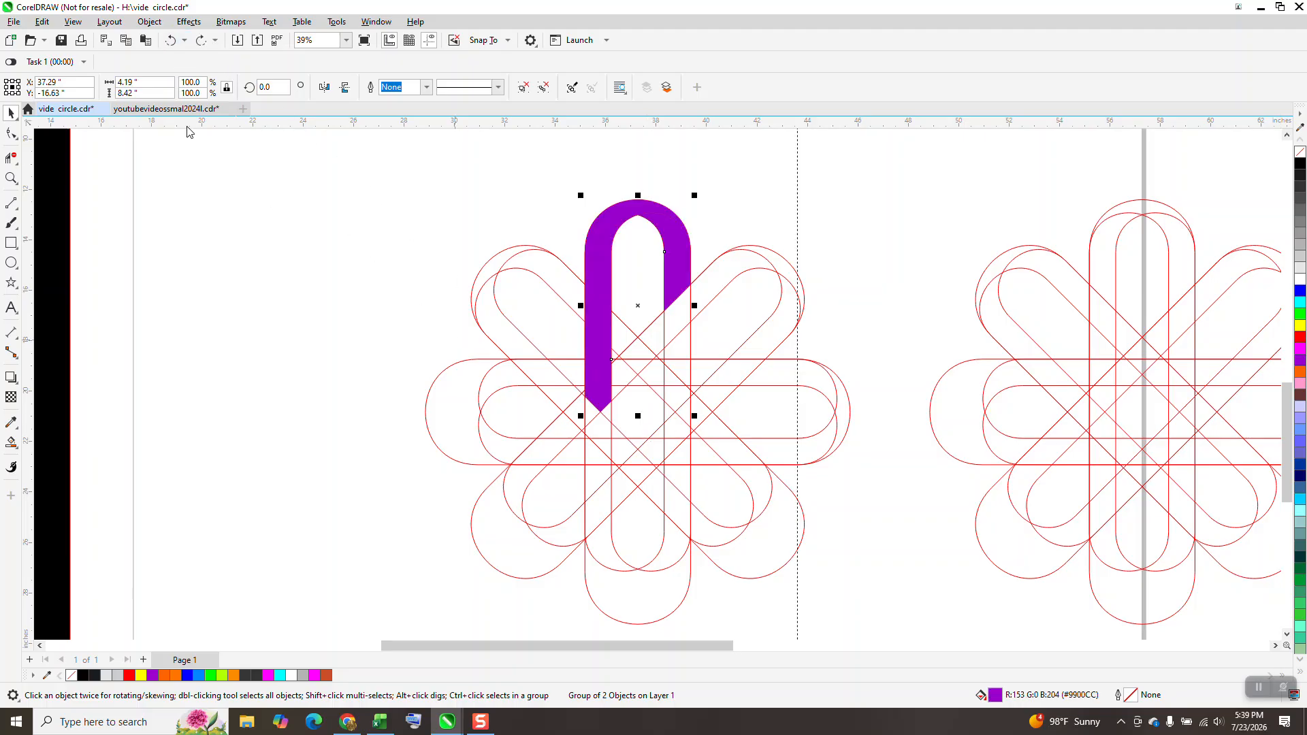
click(171, 41)
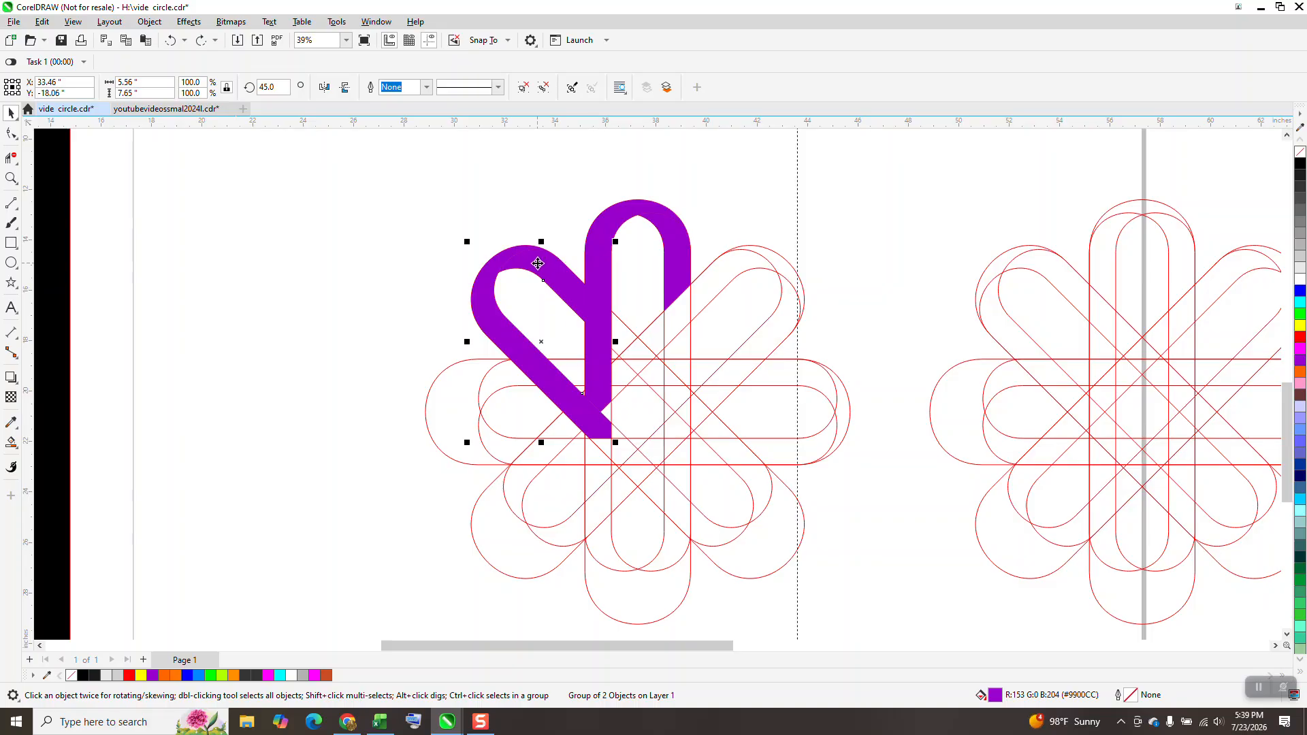
key(Delete)
click(603, 247)
key(Delete)
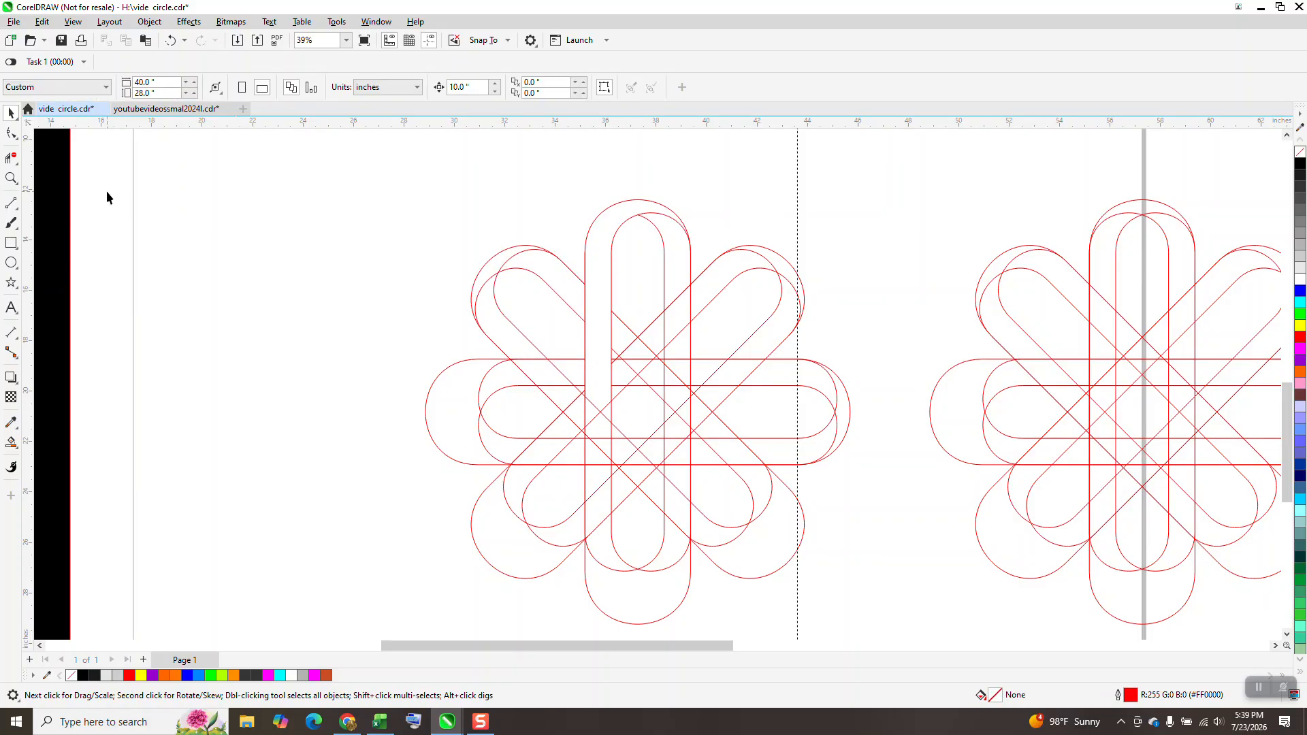
Remove the leftover segment at the left band's lower tip and smart-fill the band and inner right piece with purple.
click(7, 158)
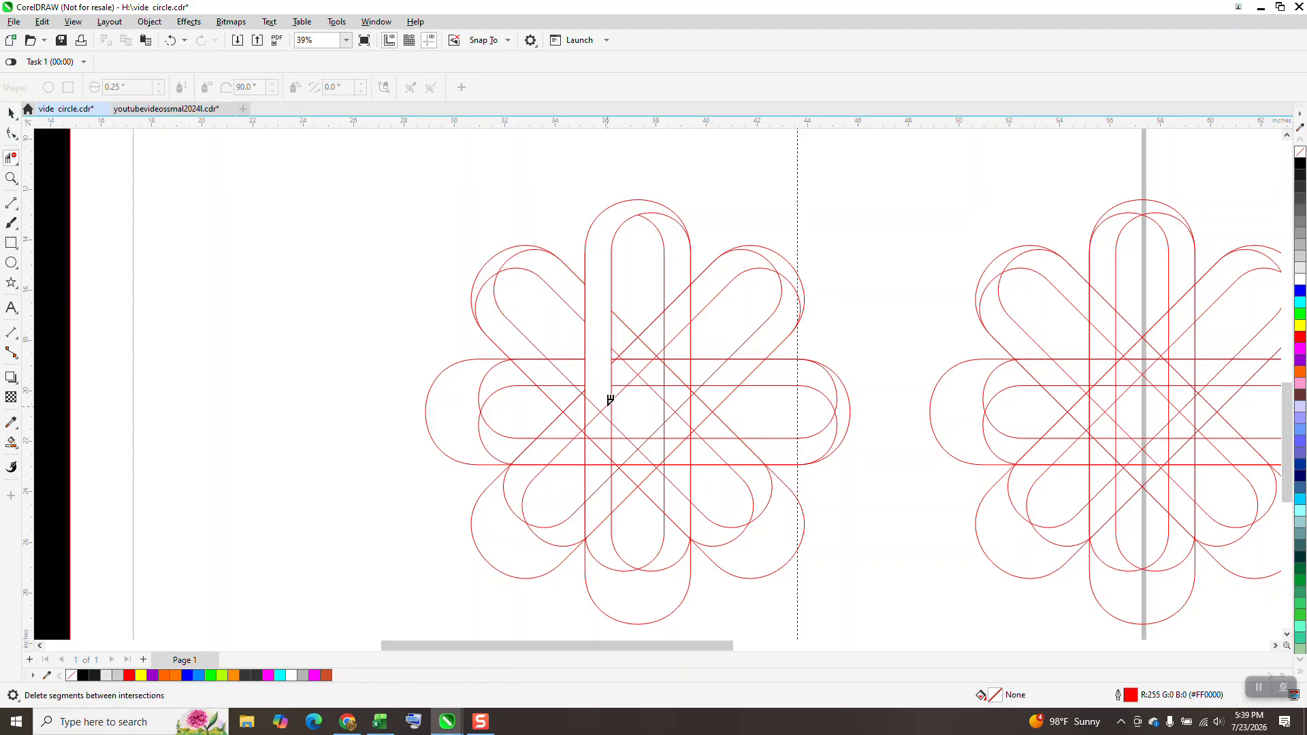
click(11, 443)
click(600, 281)
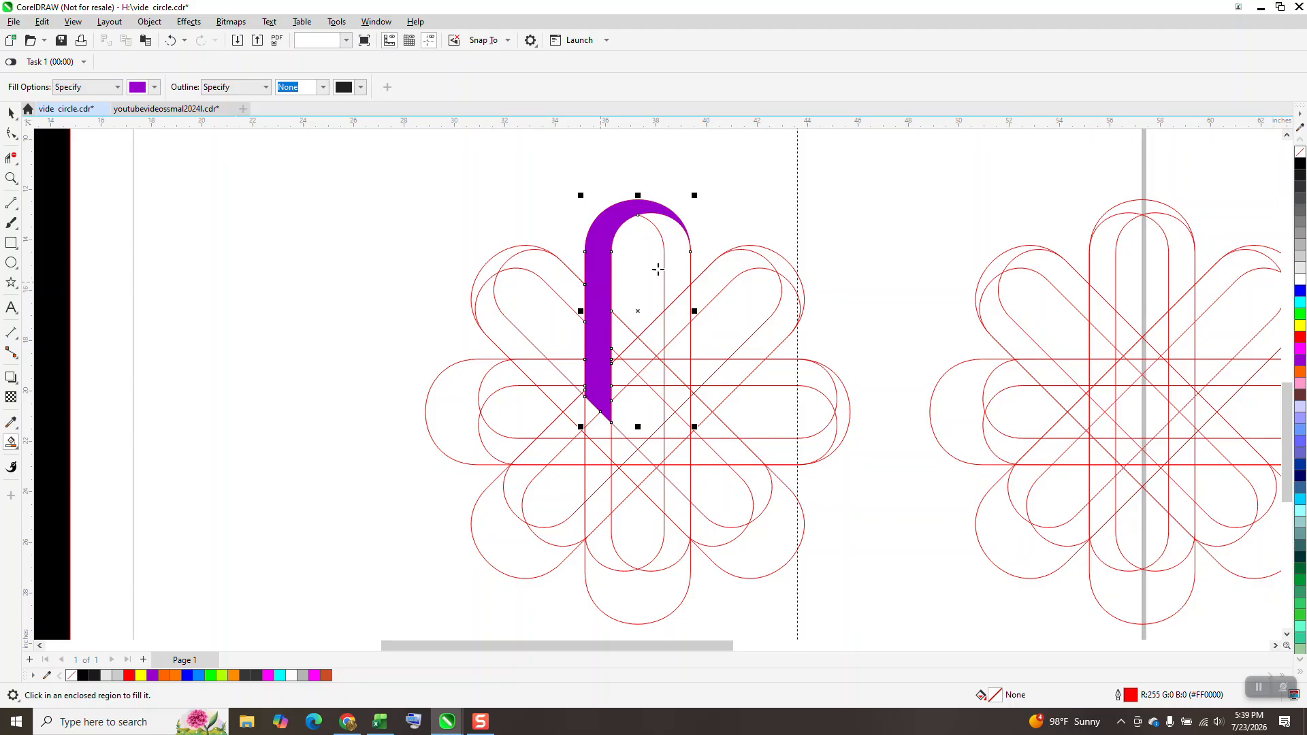
click(687, 263)
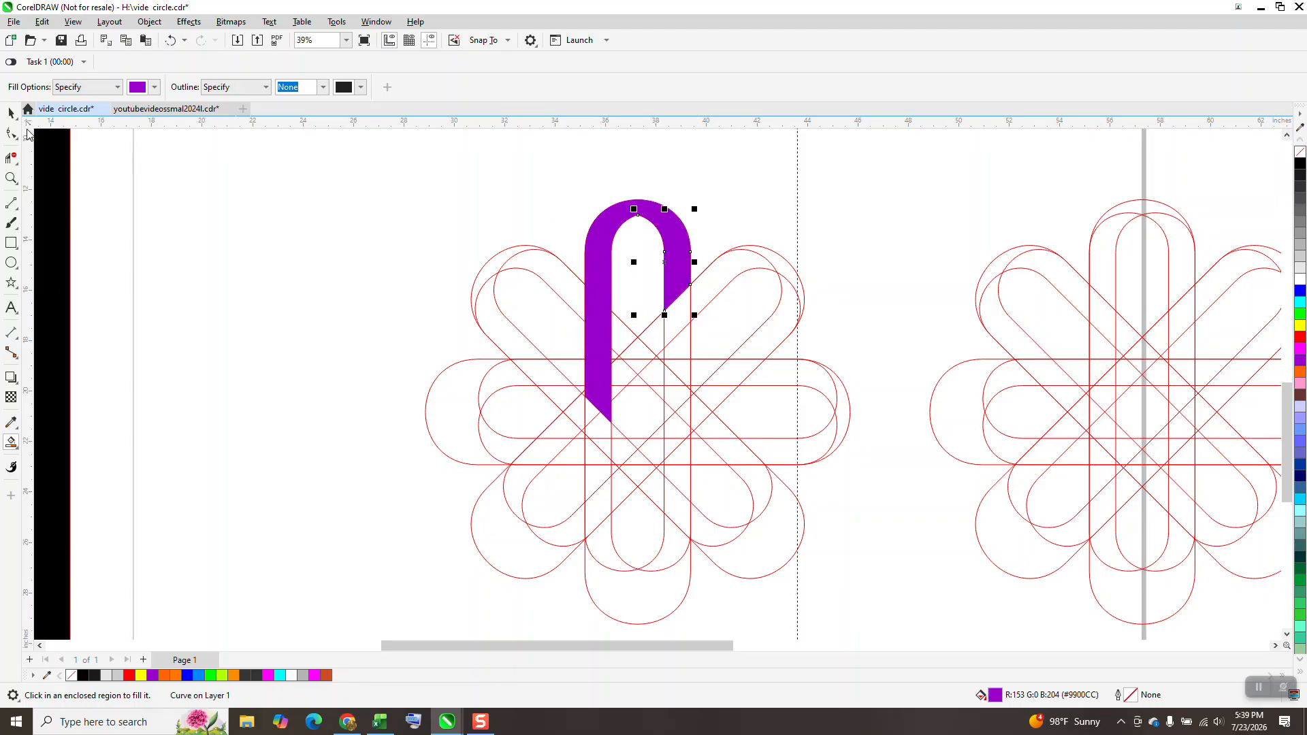
Group the two purple pieces and try seven rotated copies at 45° increments around the rosette's centre.
click(11, 112)
drag(508, 193, 817, 470)
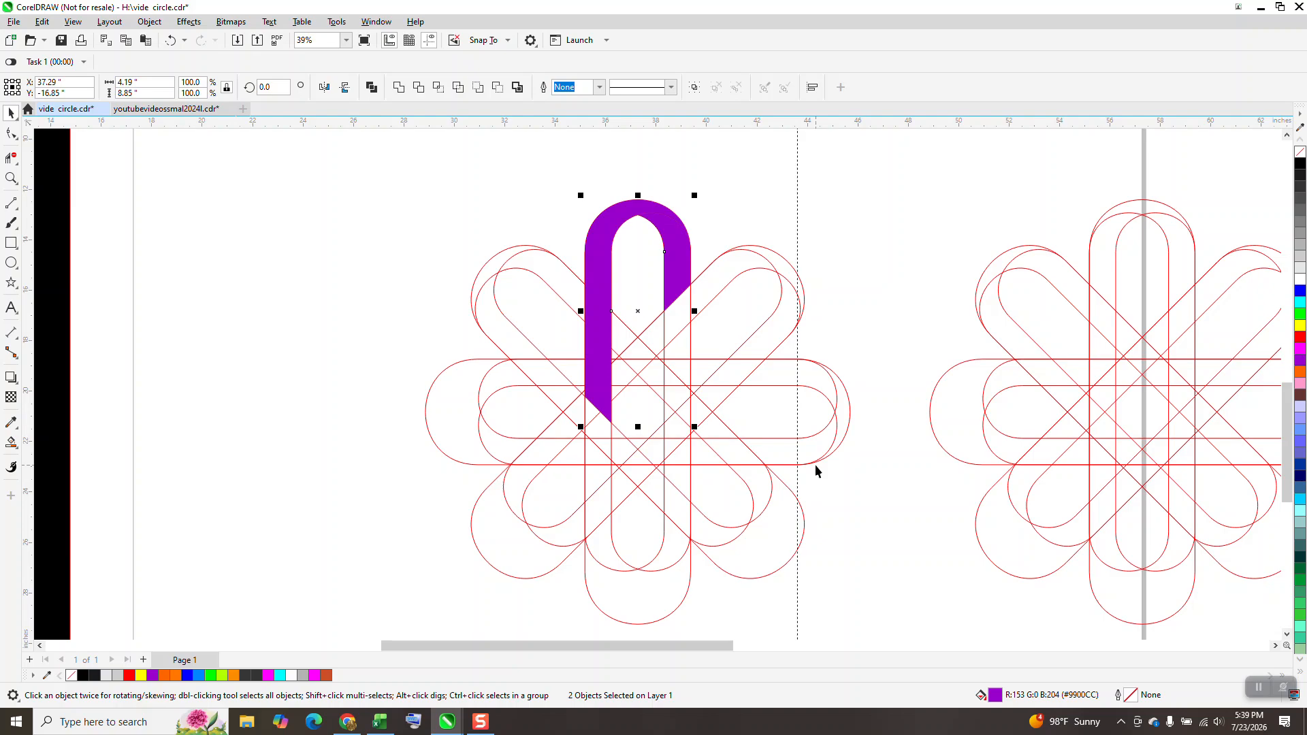
key(ctrl+g)
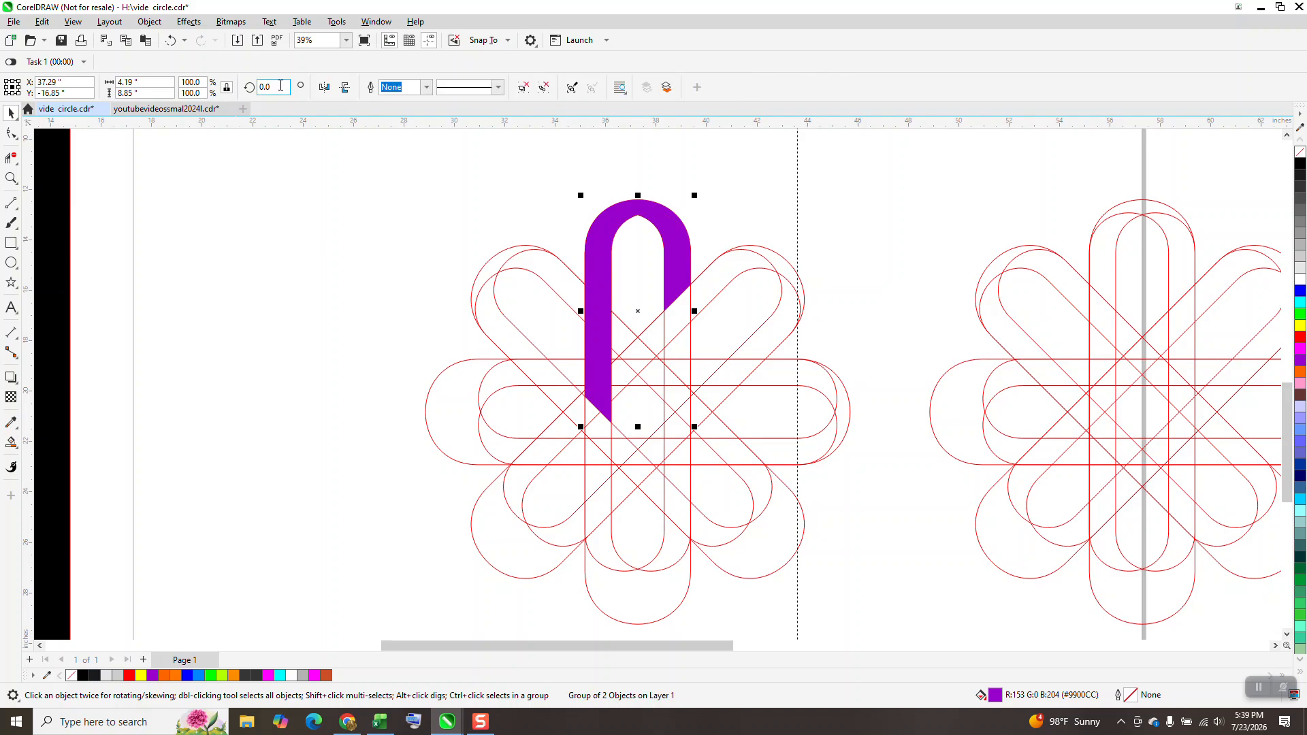
text(45)
key(Return)
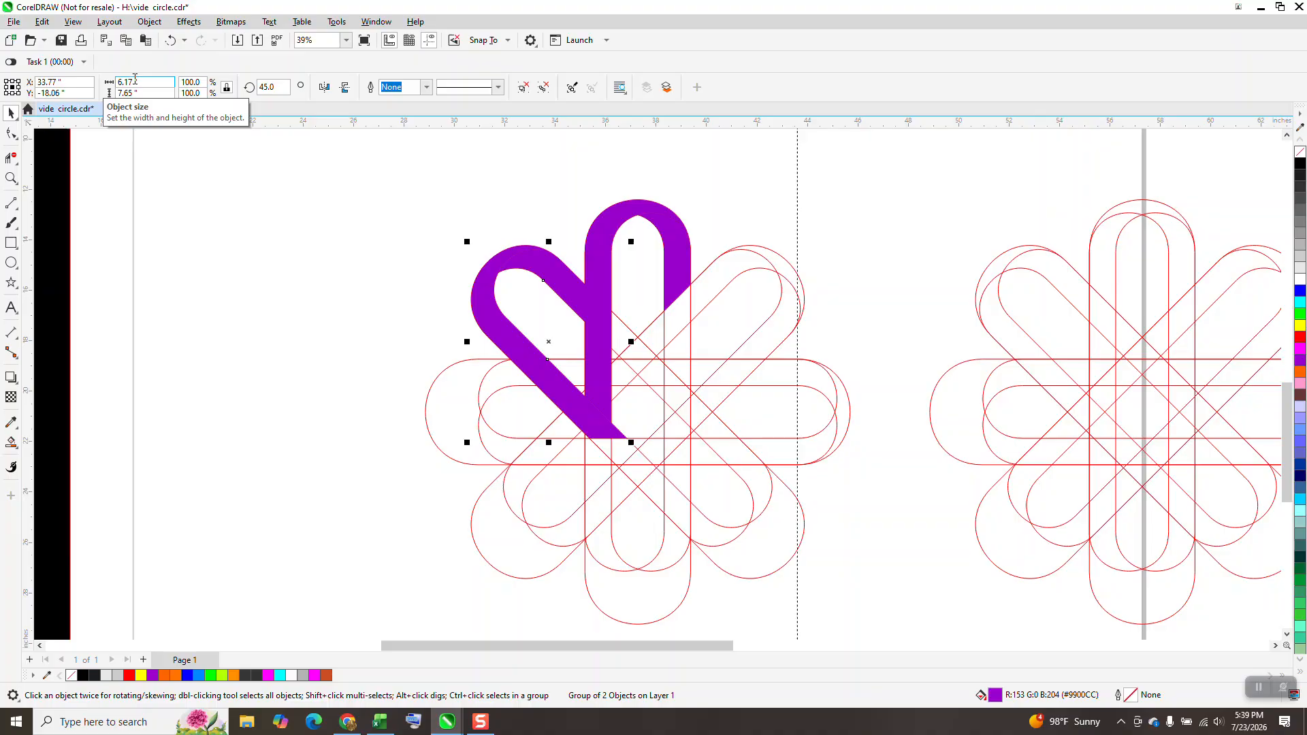
key(ctrl+d)
key(ctrl+d)
key(ctrl+d)
key(ctrl+d)
key(ctrl+d)
key(ctrl+d)
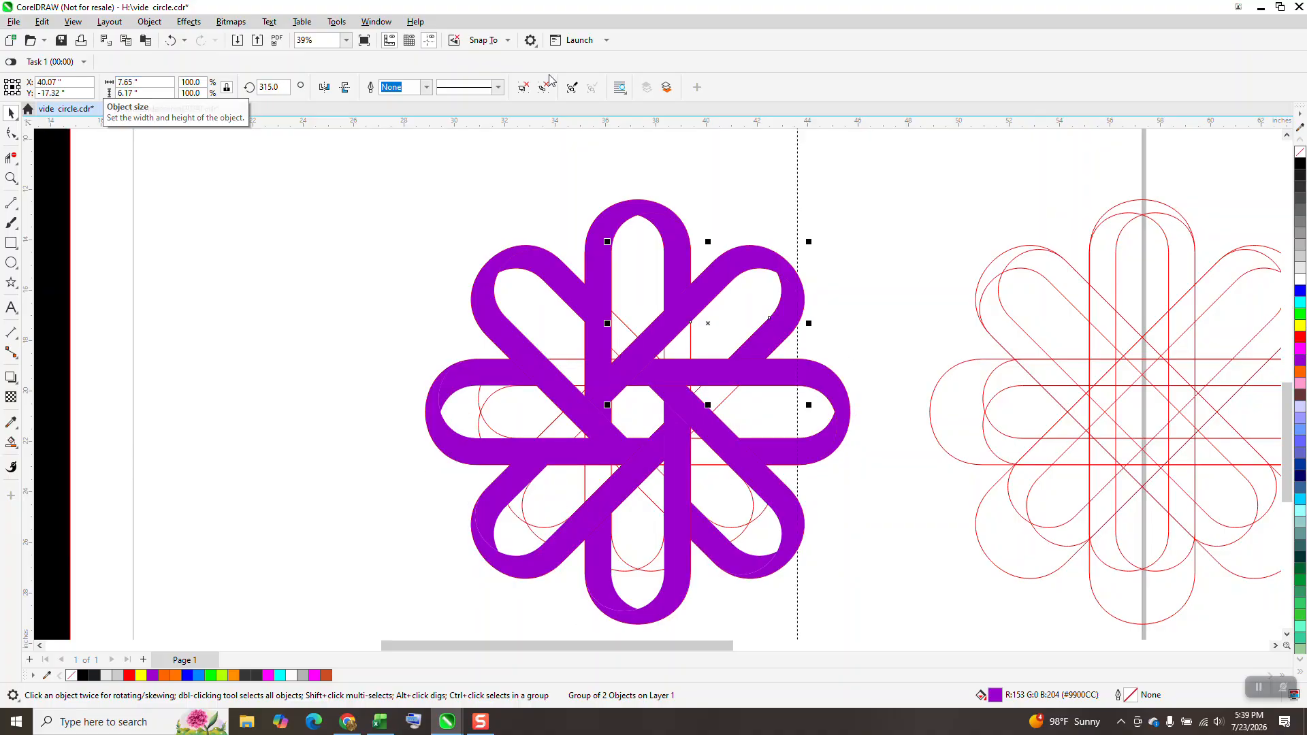
Undo all the rotated copies, keeping only the upper purple petal.
click(170, 40)
click(170, 40)
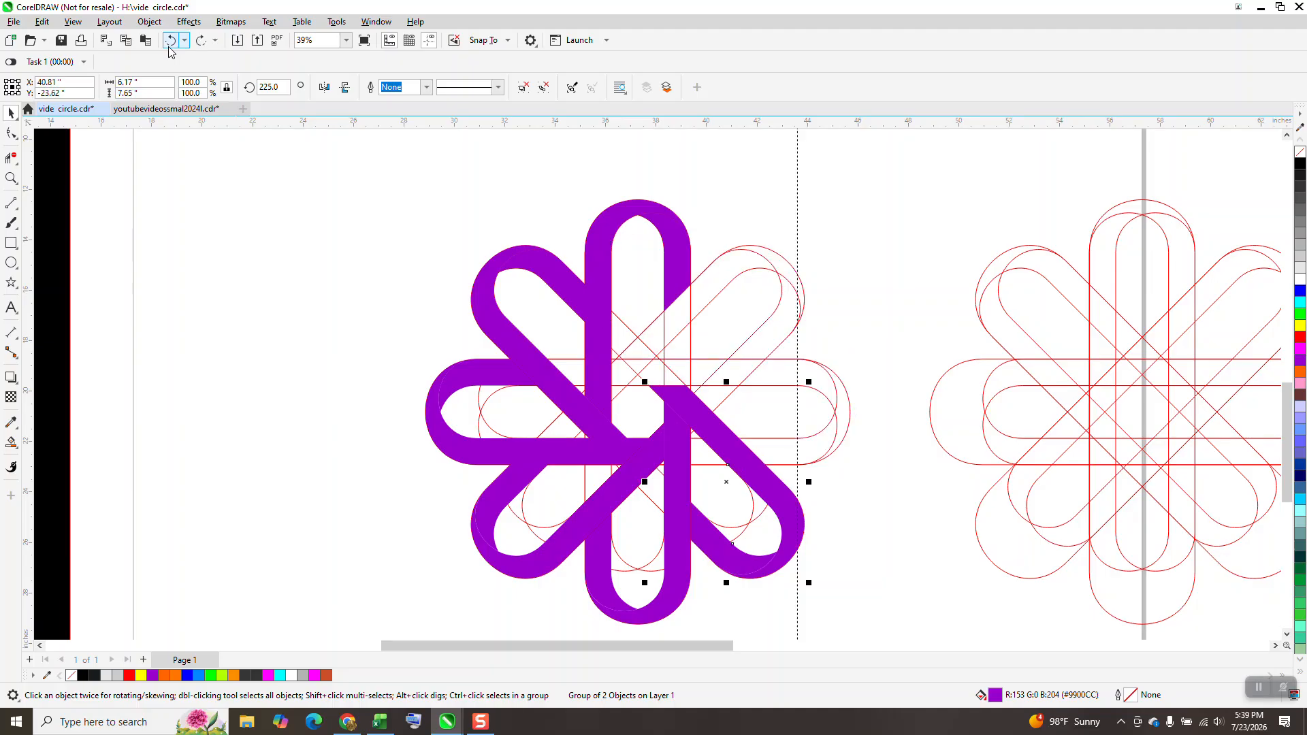
click(170, 41)
click(167, 45)
click(167, 44)
click(165, 46)
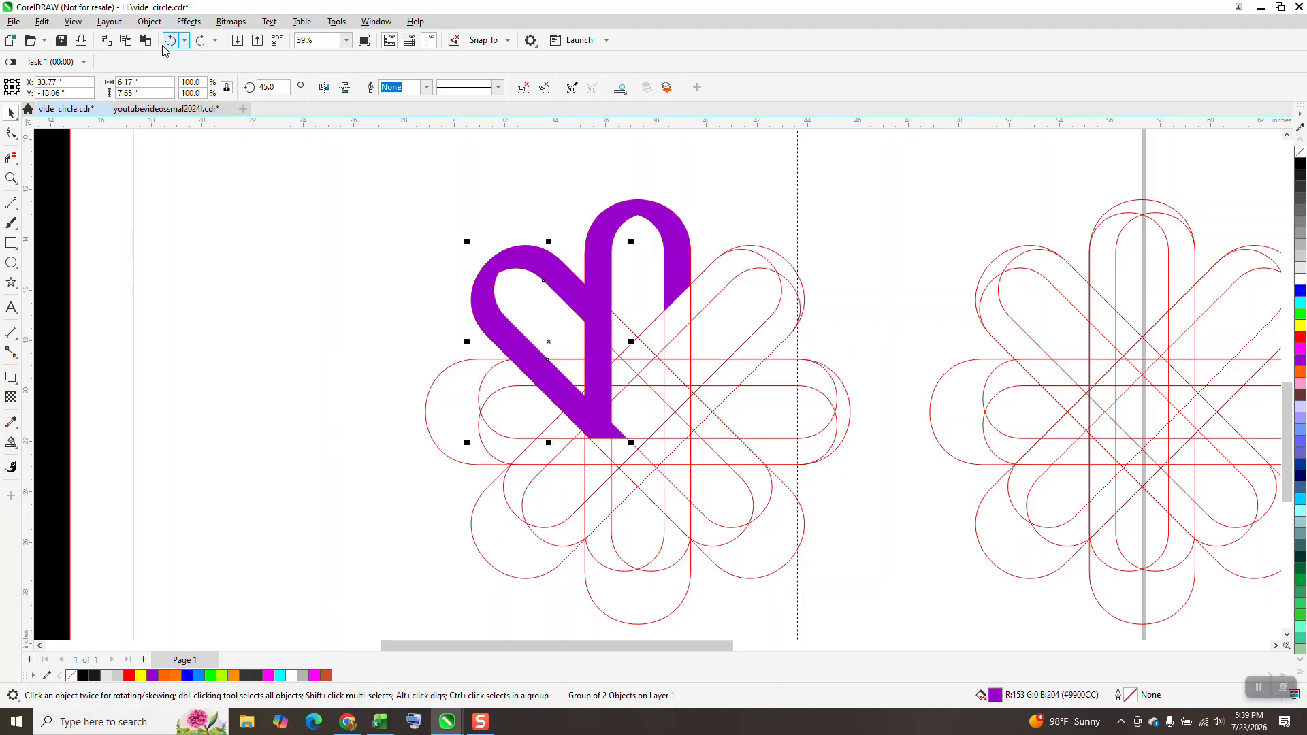
click(164, 46)
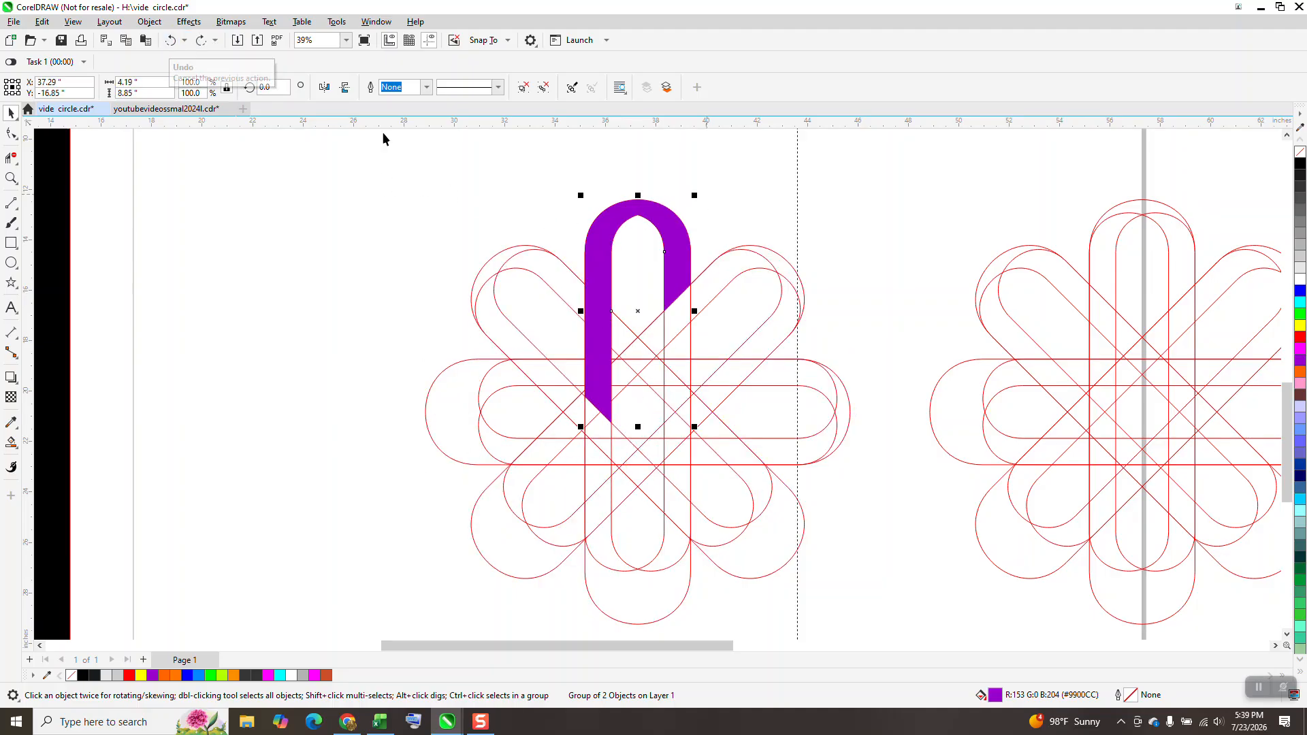
Ungroup the purple upper petal and select its inner right piece.
click(149, 21)
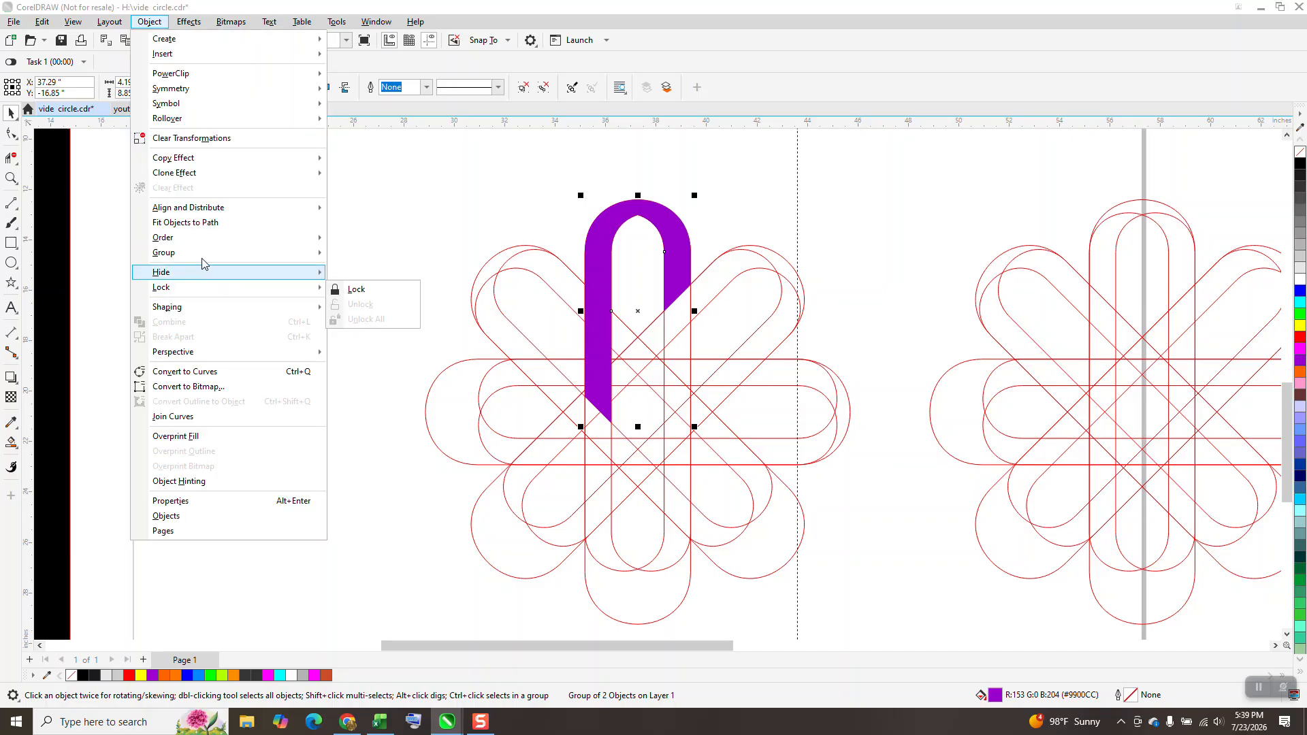
mouse_move(203, 256)
click(372, 270)
click(683, 272)
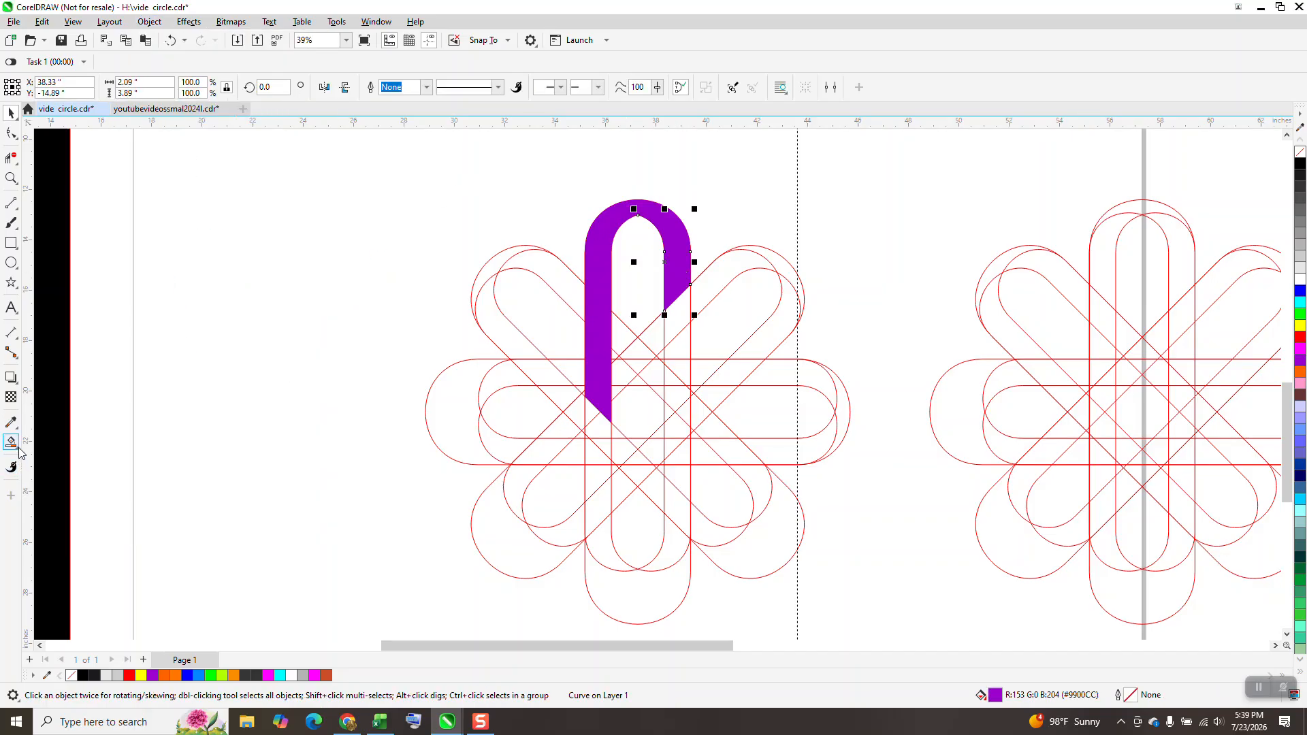
Apply a fountain fill fading from purple to black at the upper end of the inner right piece, and group the petal.
click(11, 442)
drag(679, 282, 651, 207)
drag(1300, 163, 733, 485)
click(12, 113)
key(ctrl+g)
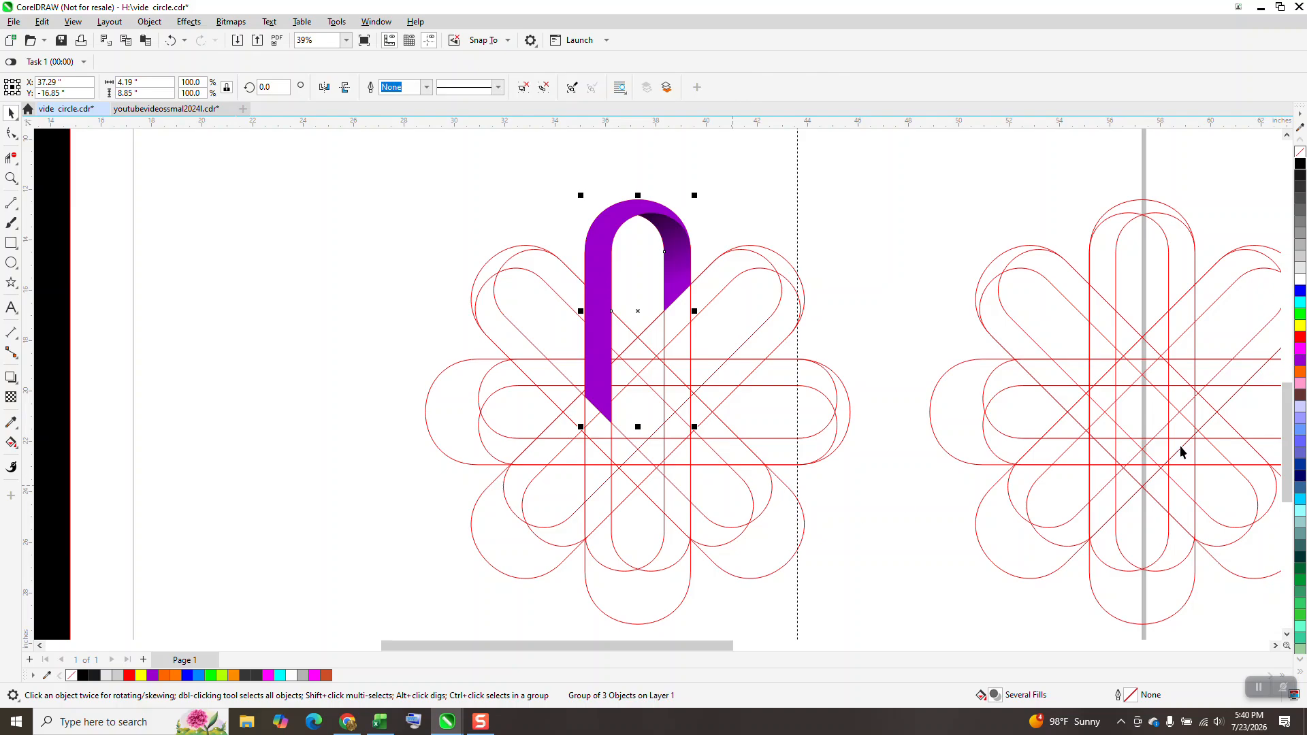
Move the red outline rosette to the right, clear of the shaded purple petal.
click(794, 310)
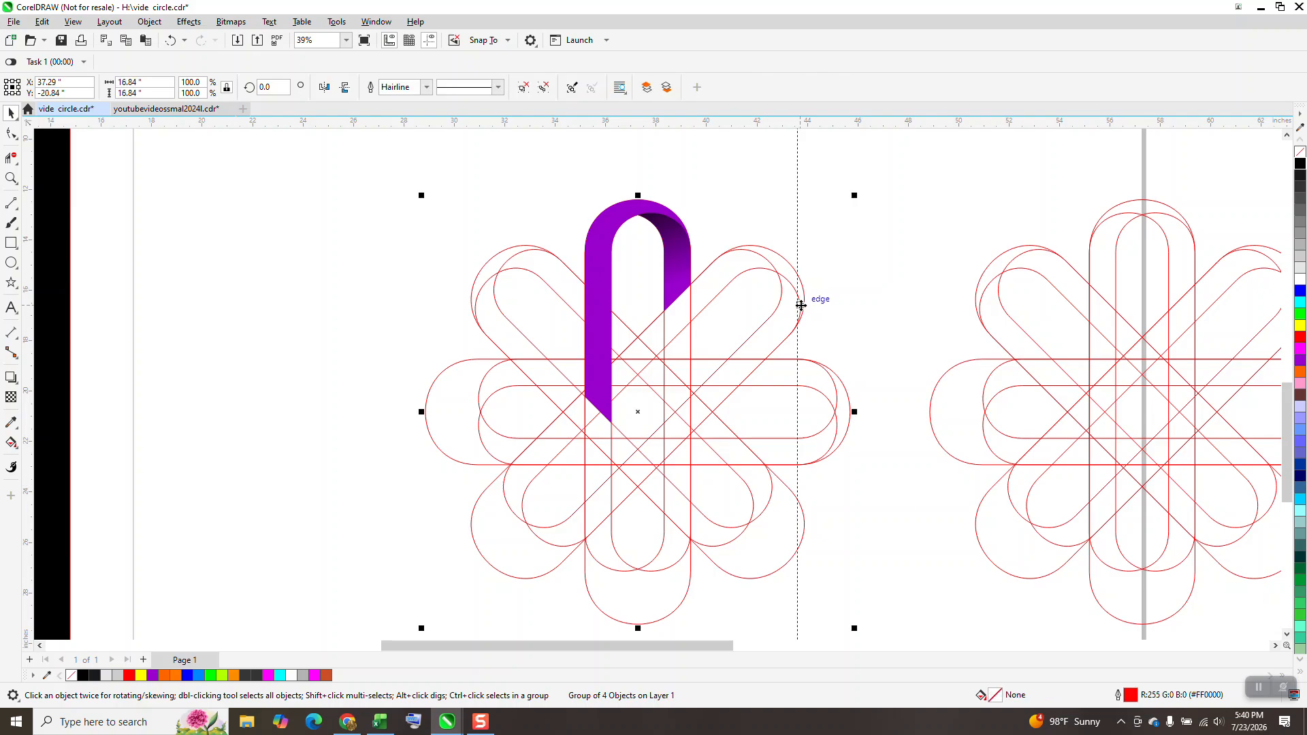
key(Right)
key(Right)
key(Right)
Create seven copies of the shaded petal group around the rosette's centre, each rotated a further 45°, to complete the eight petals.
drag(537, 167, 790, 482)
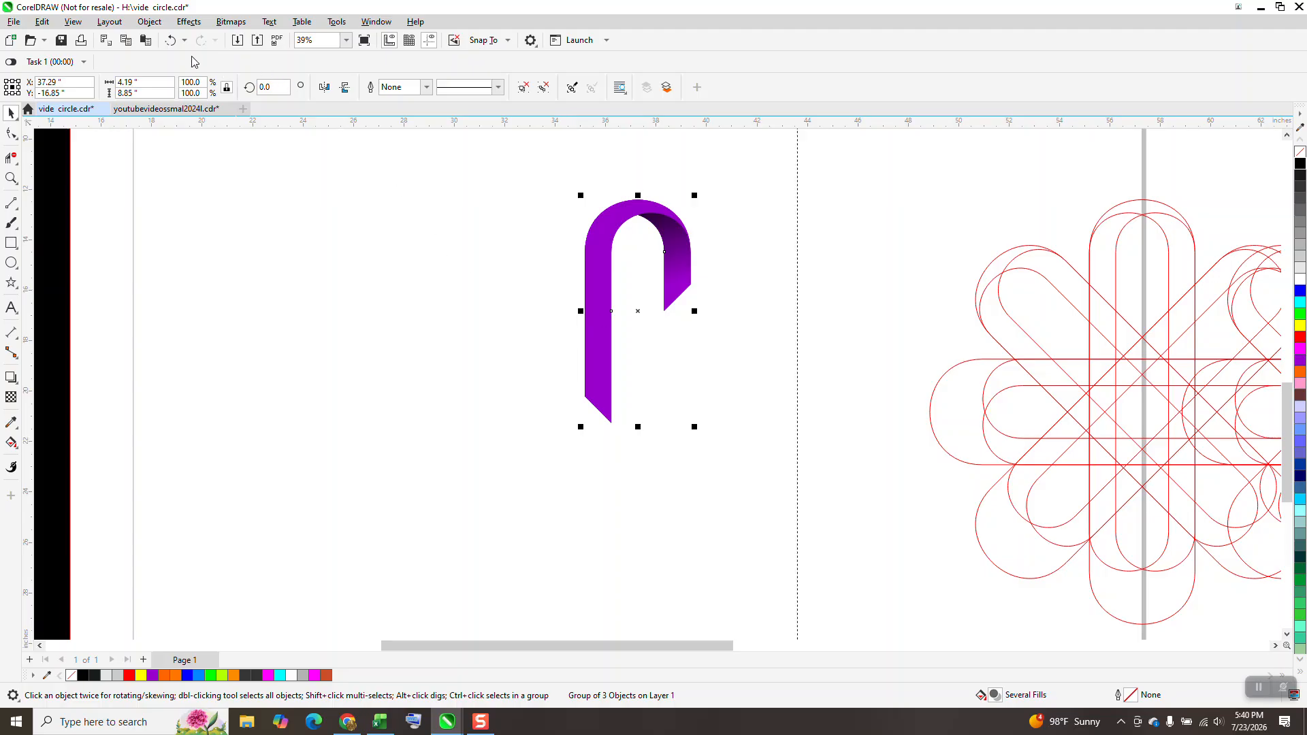
click(265, 89)
text(45)
key(Return)
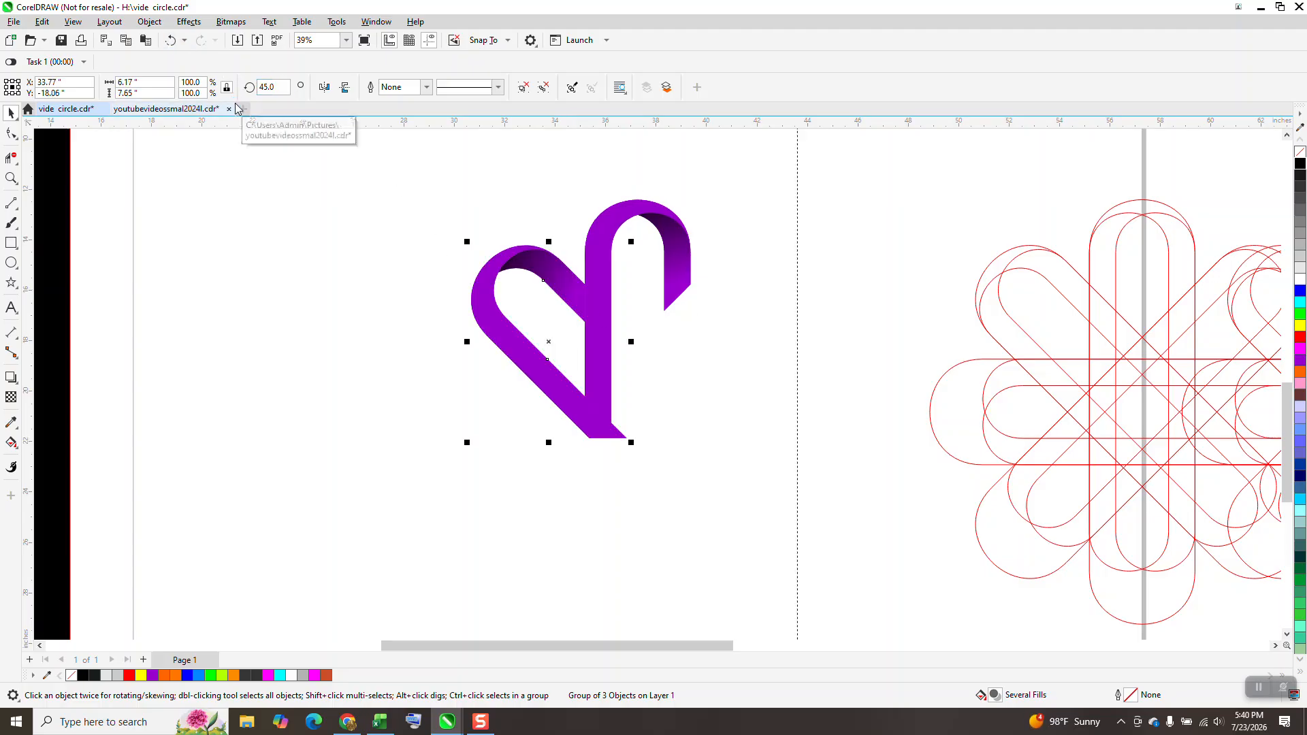
key(ctrl+r)
key(ctrl+r)
key(ctrl+r)
key(ctrl+r)
key(ctrl+r)
key(ctrl+r)
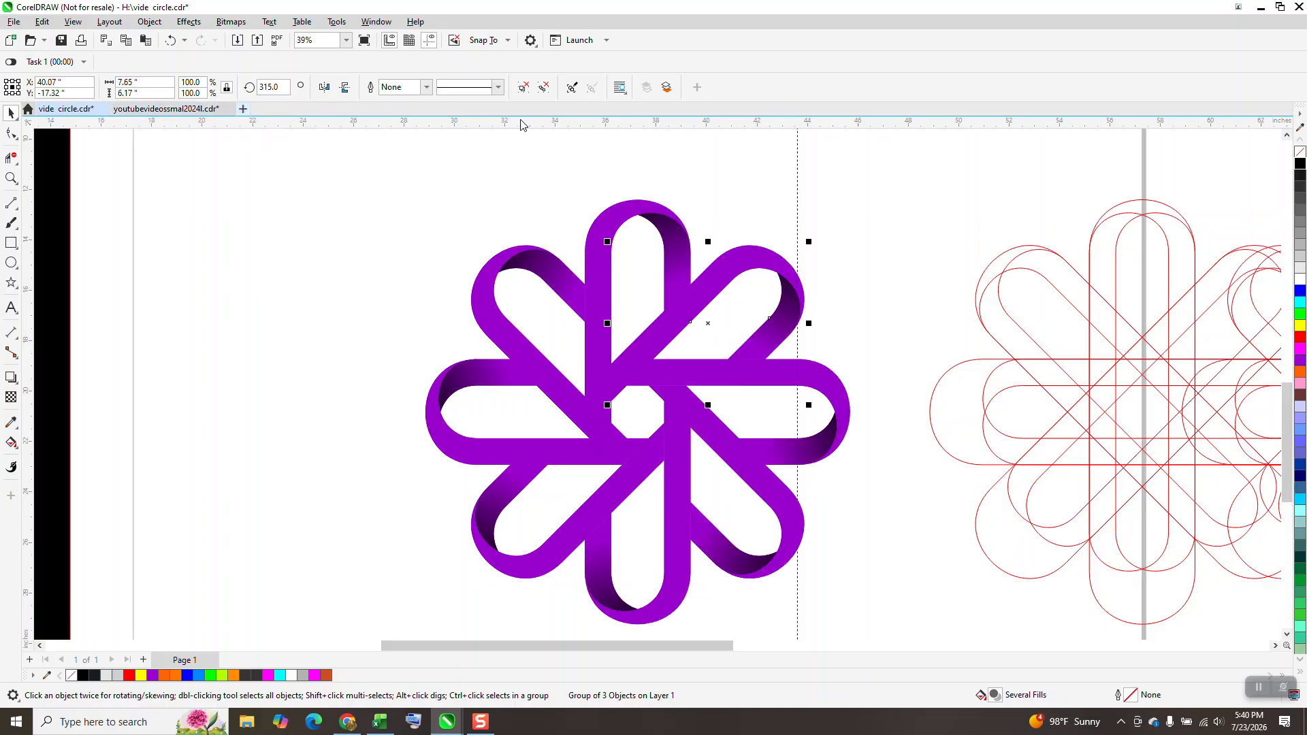
Compare the purple rosette with the reference designs and inspect where its bands meet at the centre.
scroll(644, 351, down, 1)
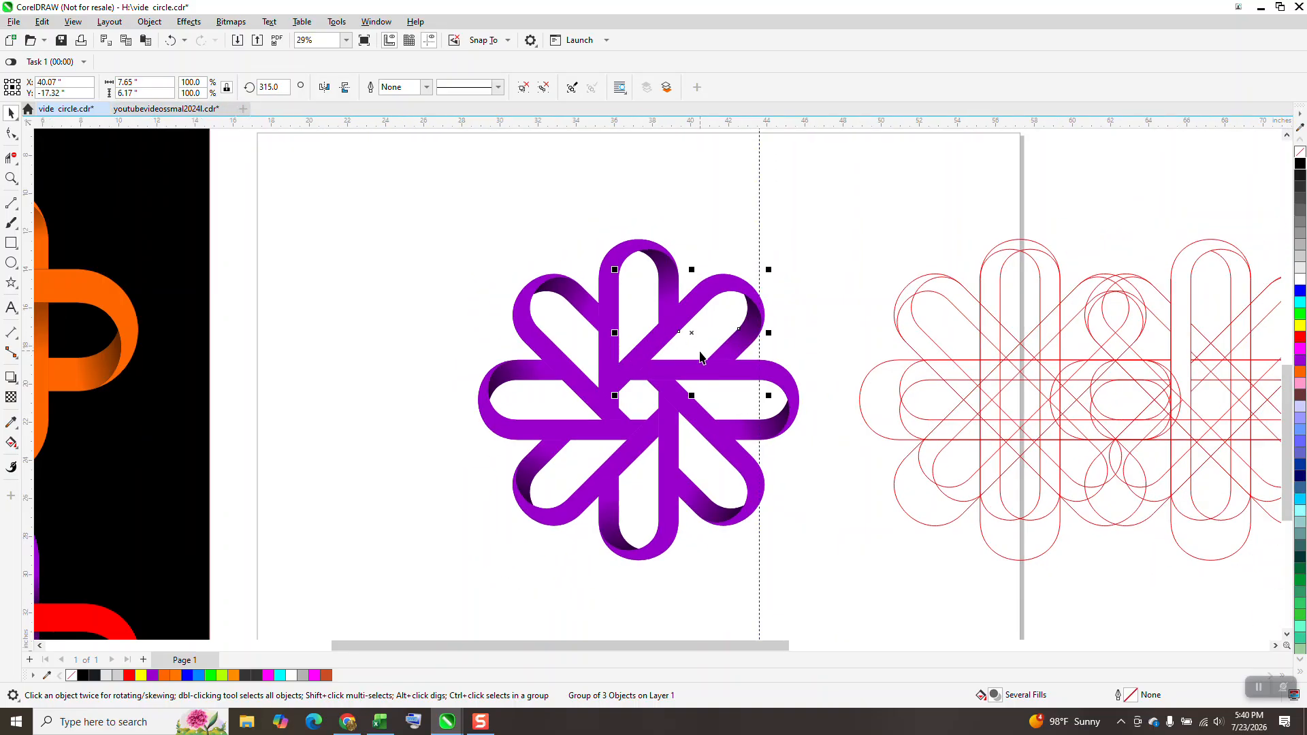
scroll(667, 442, down, 5)
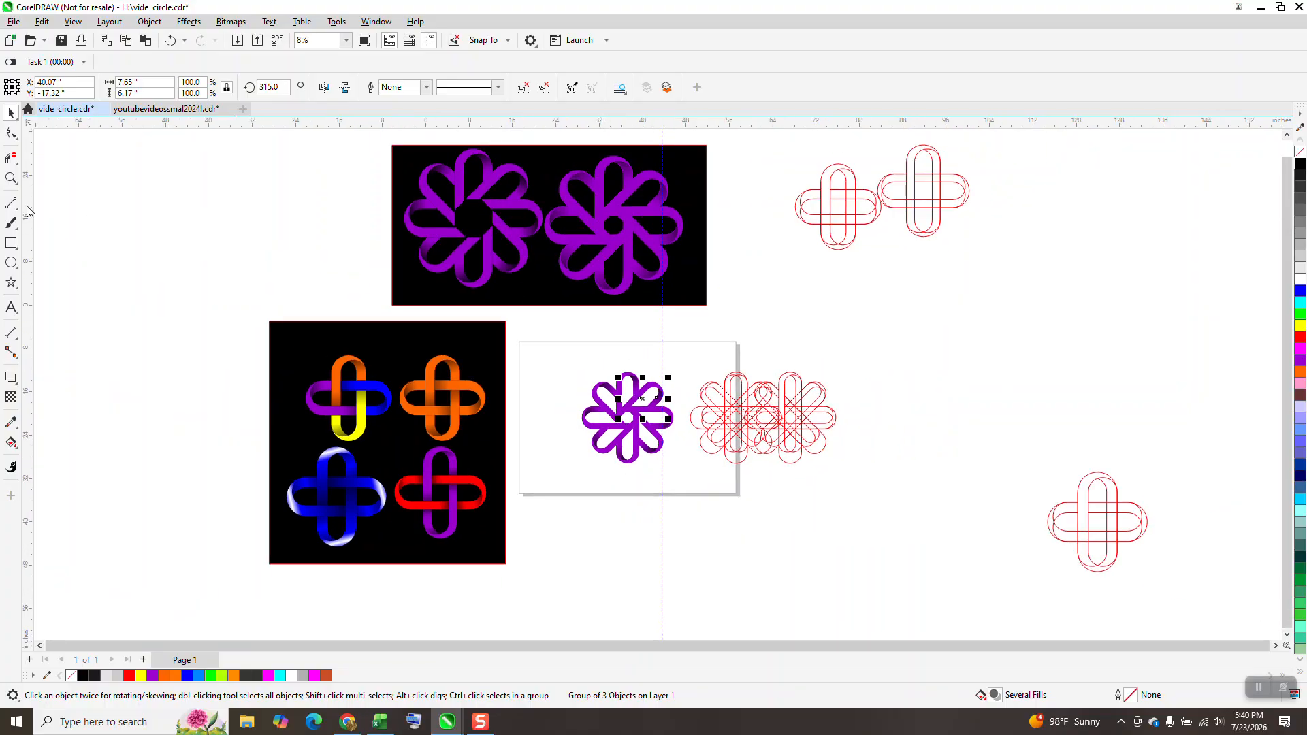
click(11, 179)
drag(560, 361, 706, 489)
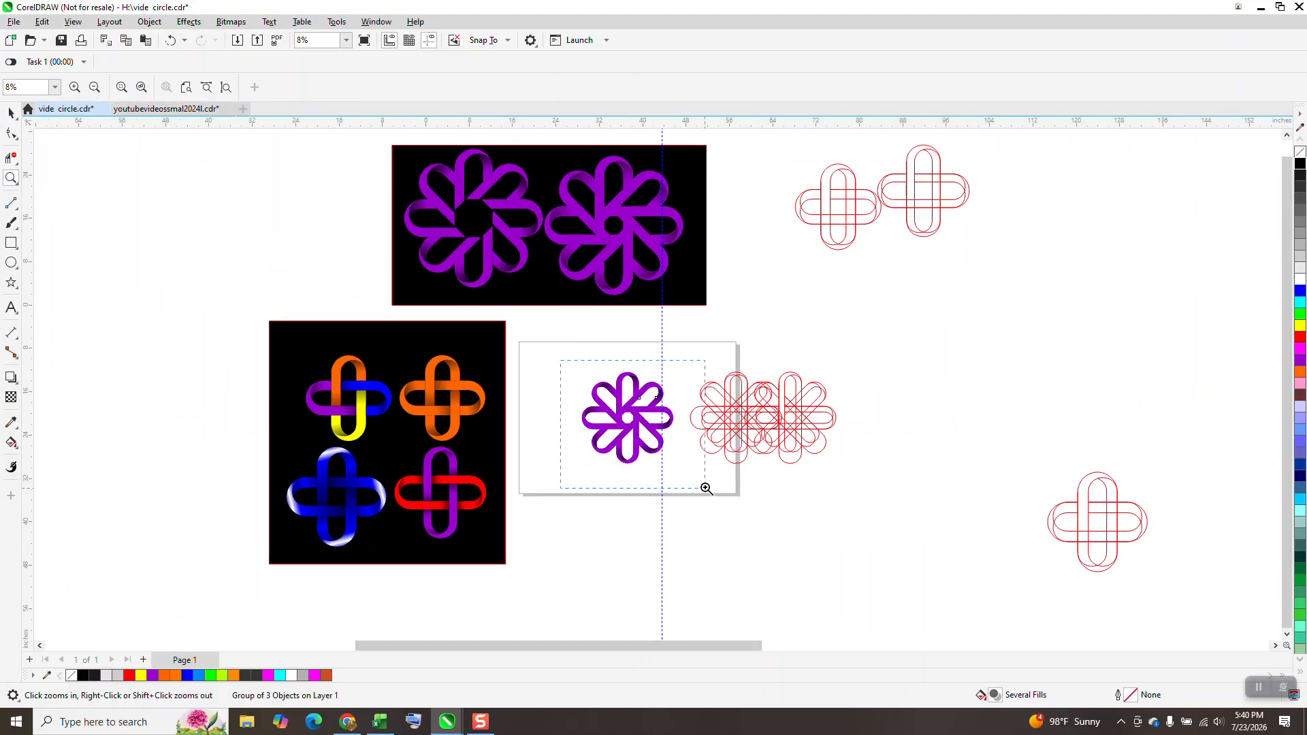
click(715, 423)
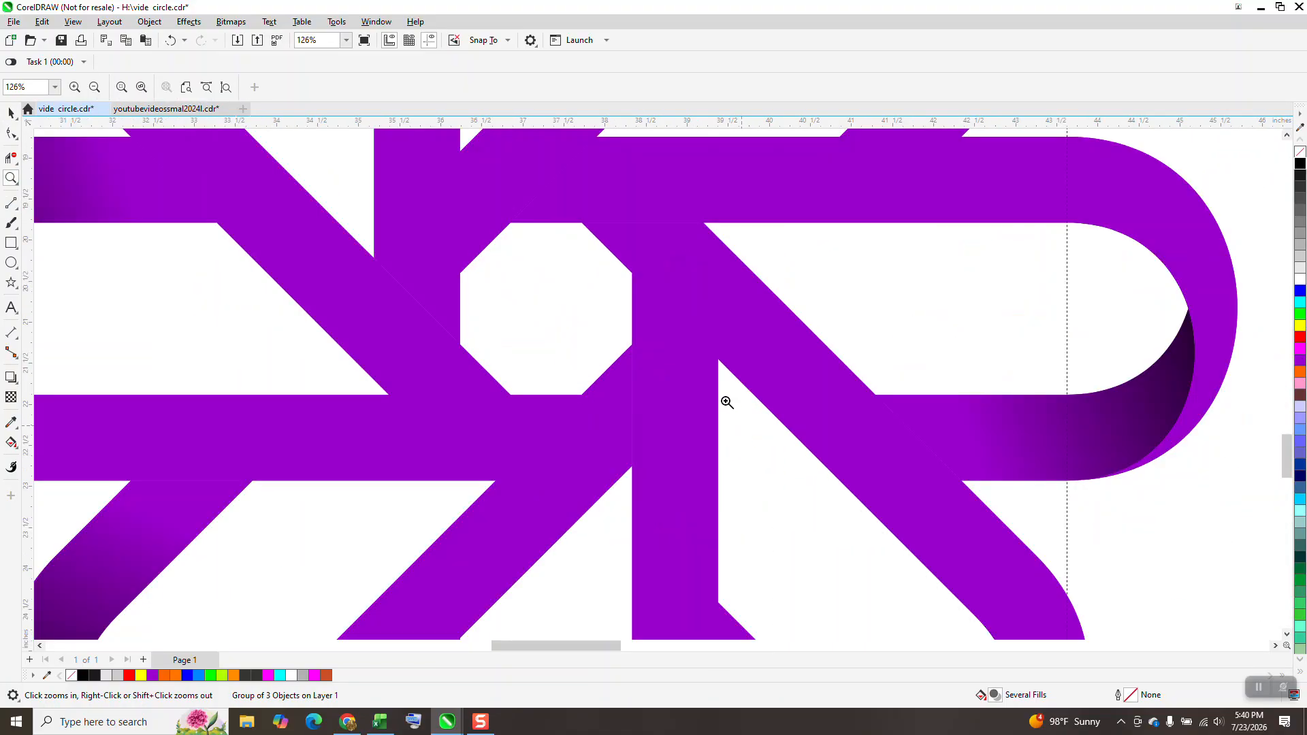
right_click(679, 355)
right_click(702, 362)
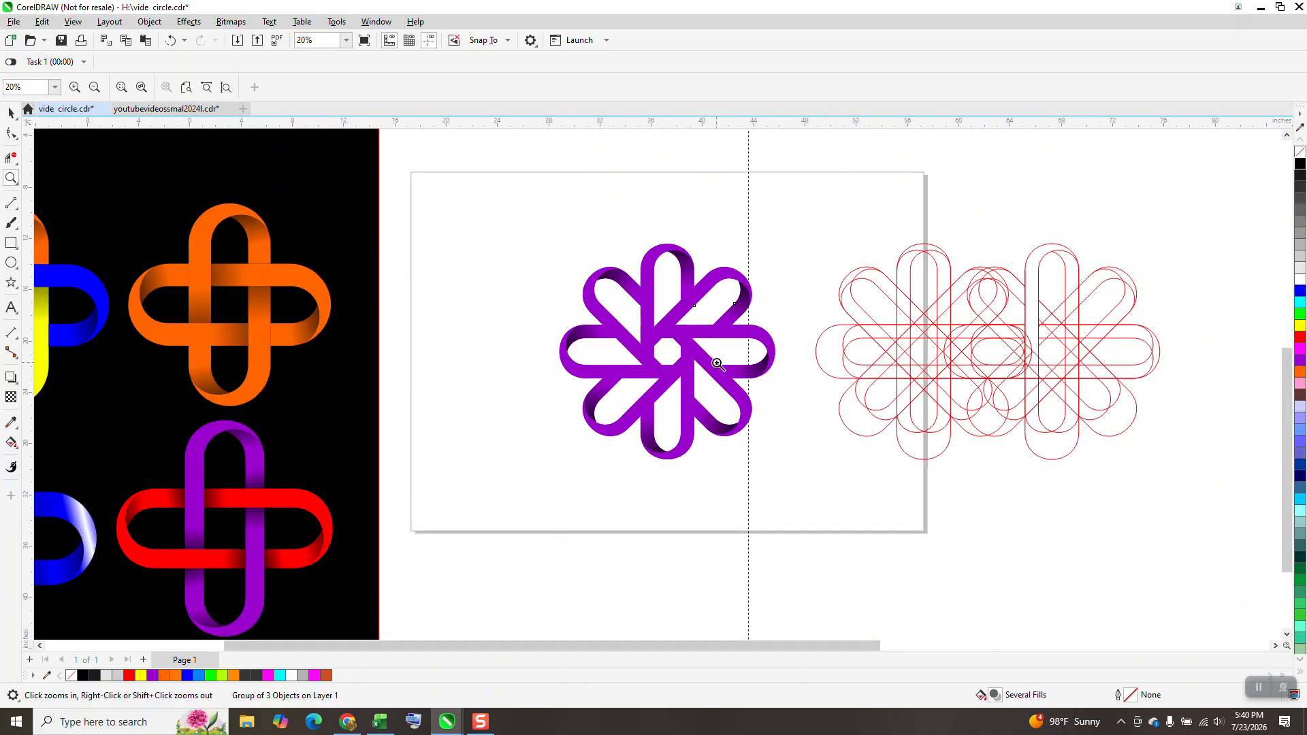